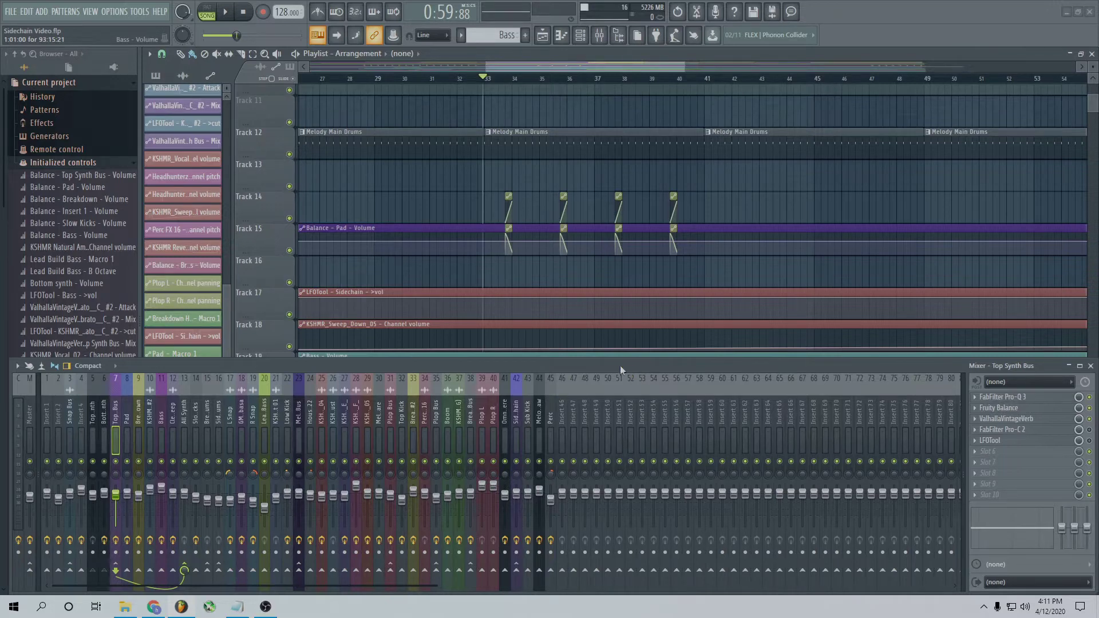
Step: Play the arrangement from bar 33 while viewing the effect chains of the Pad and Bass mixer tracks
scroll(568, 244, up, 6)
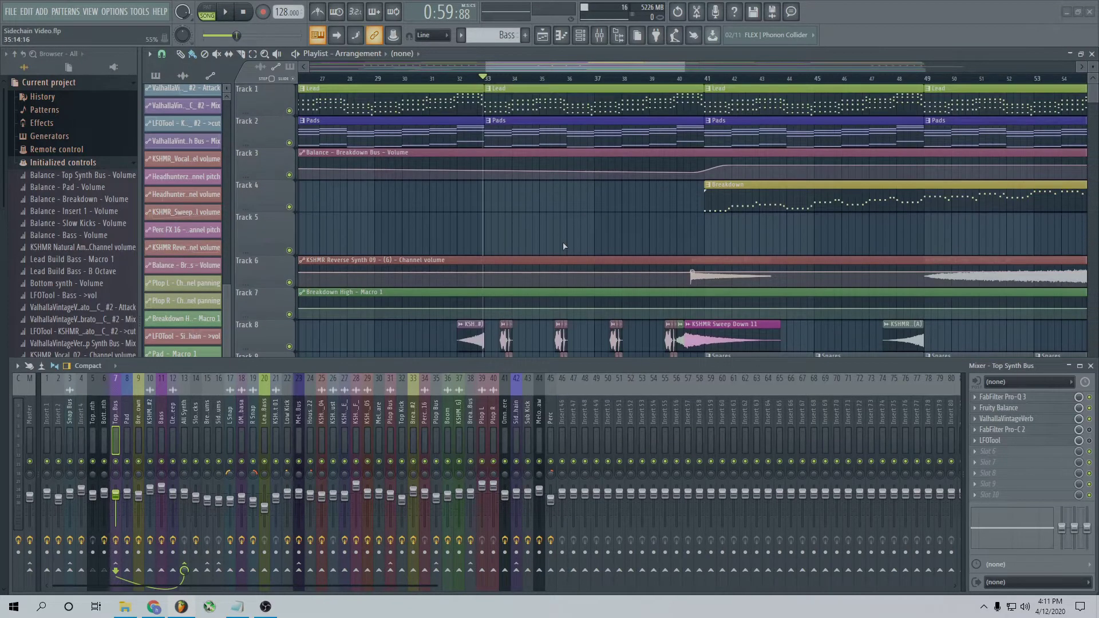
scroll(564, 247, down, 5)
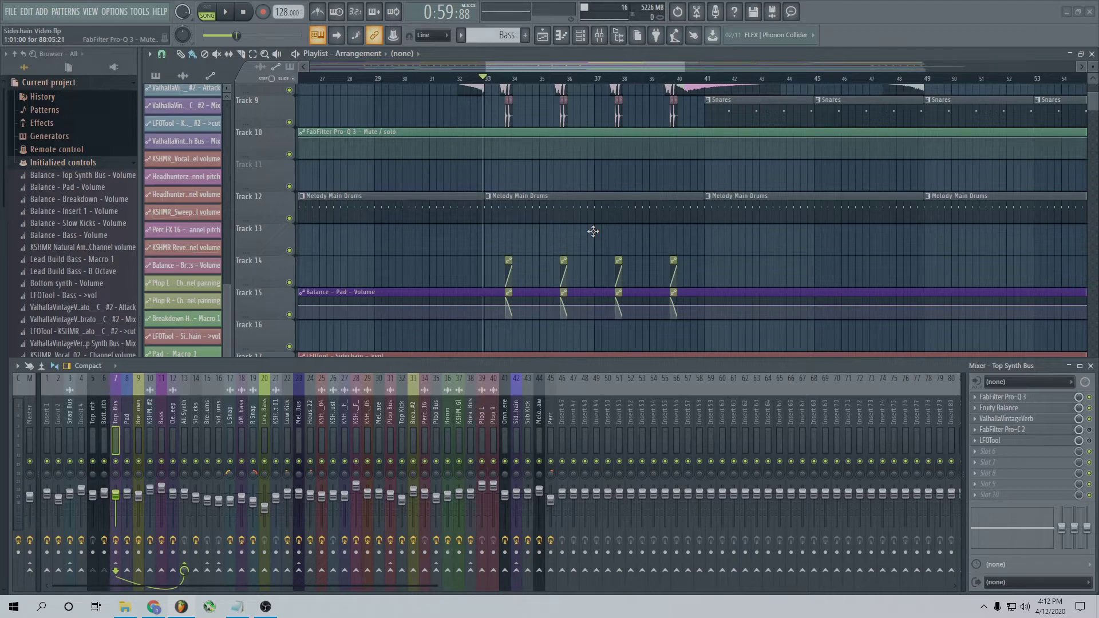
scroll(453, 224, up, 4)
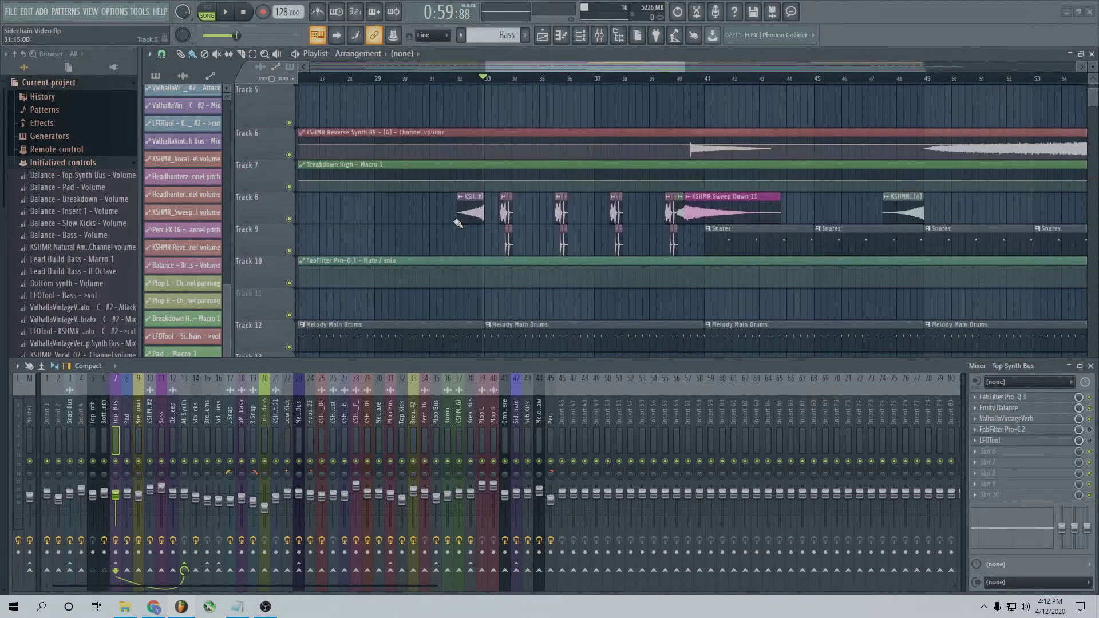
scroll(458, 223, down, 2)
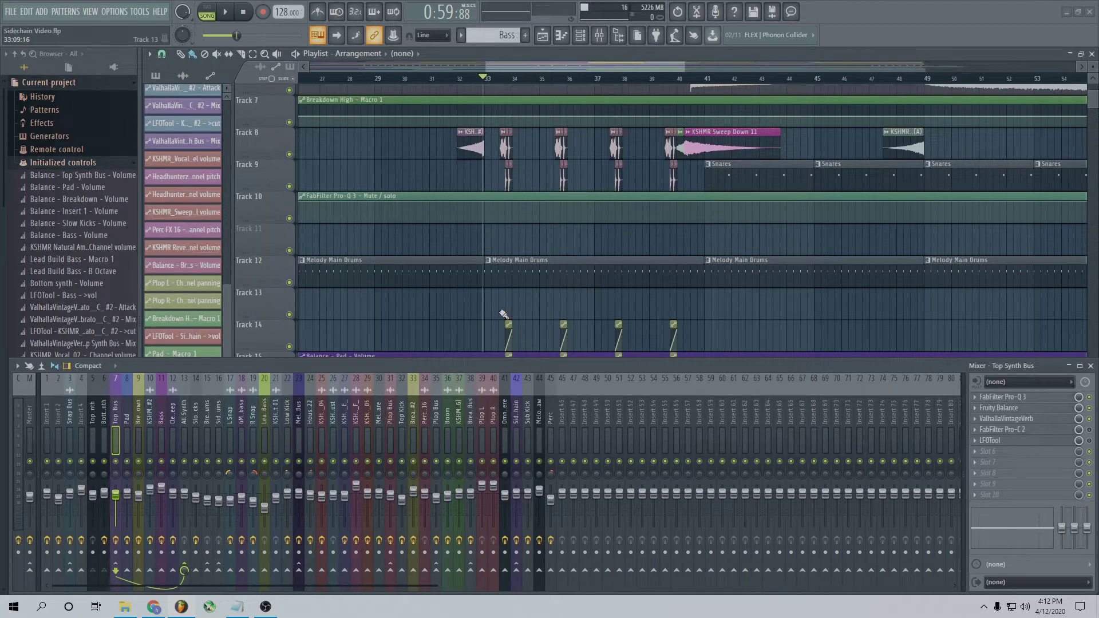
key(space)
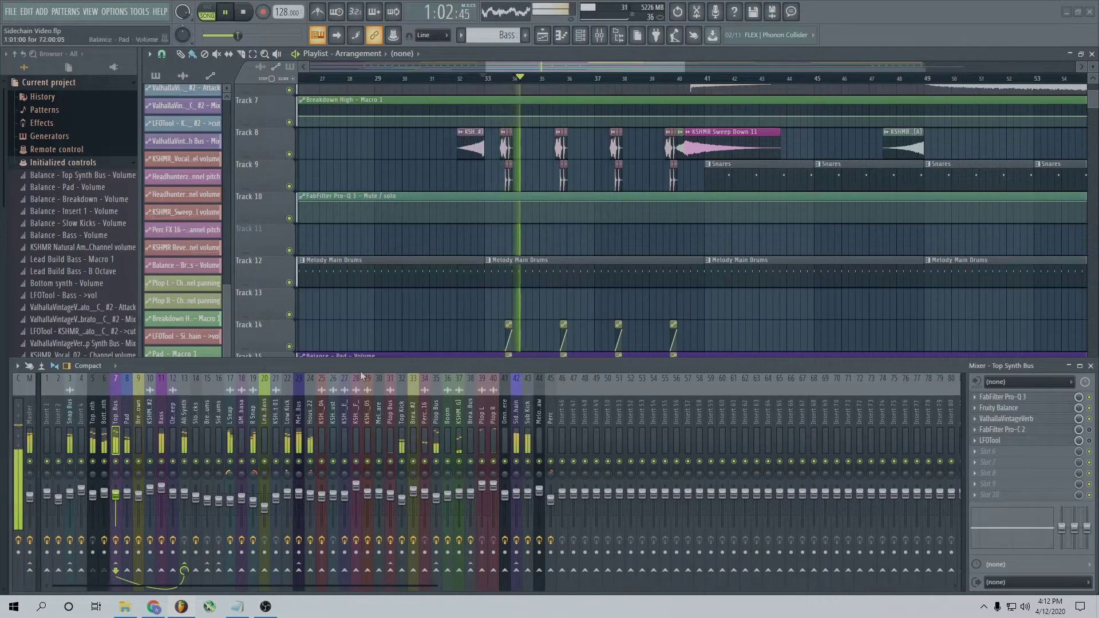
click(129, 418)
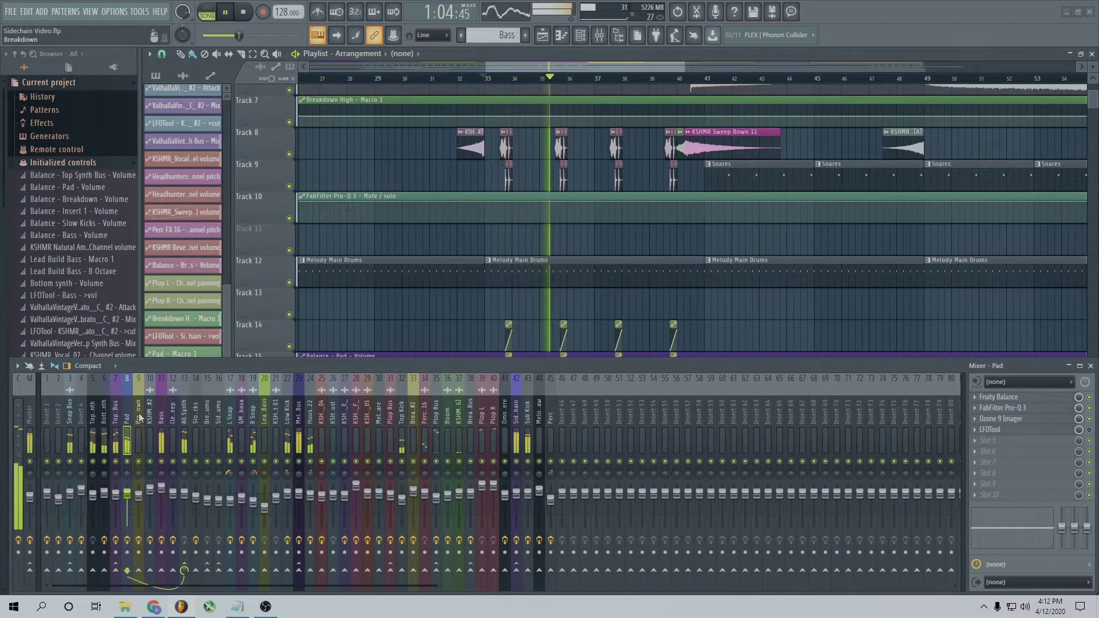
click(161, 420)
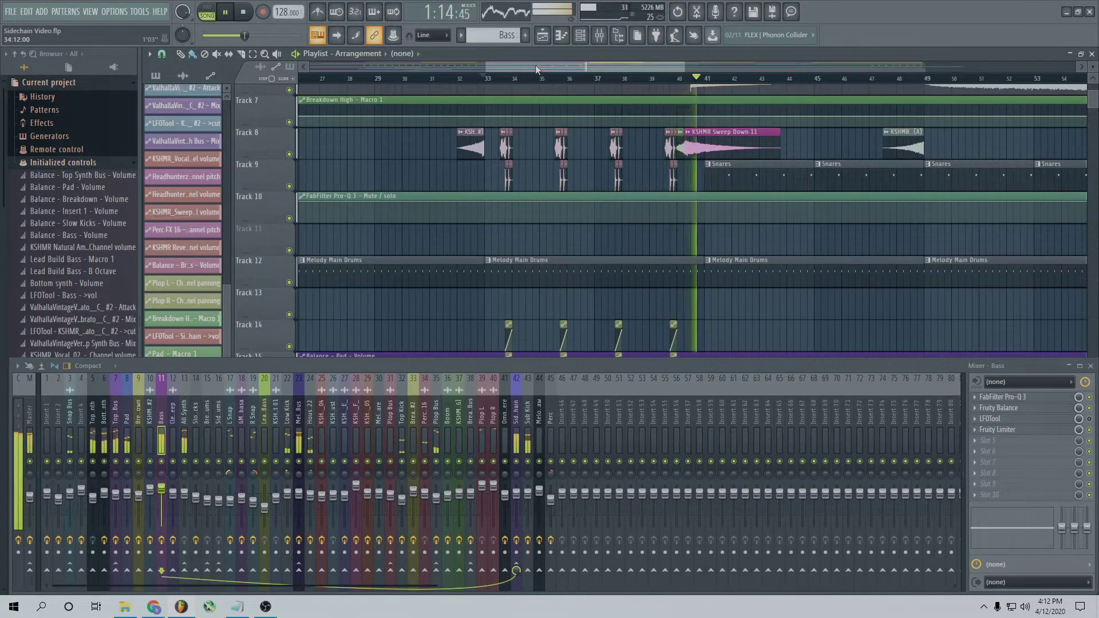
key(space)
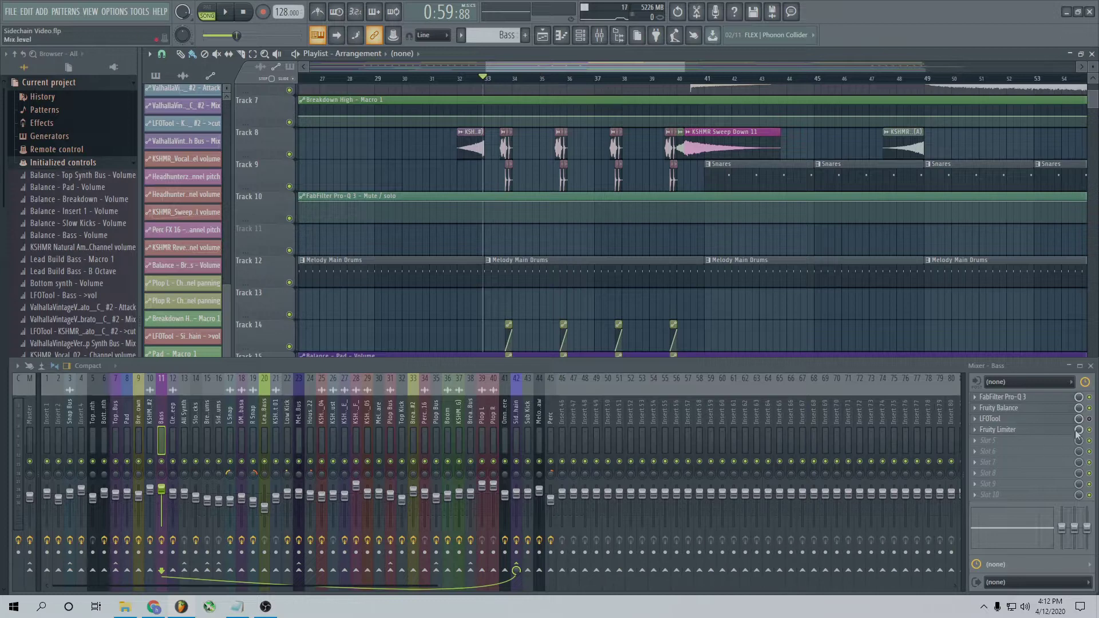
Step: Enable LFOTool on the Pad and Top Synth Bus mixer tracks and replay the section from bar 33
click(128, 408)
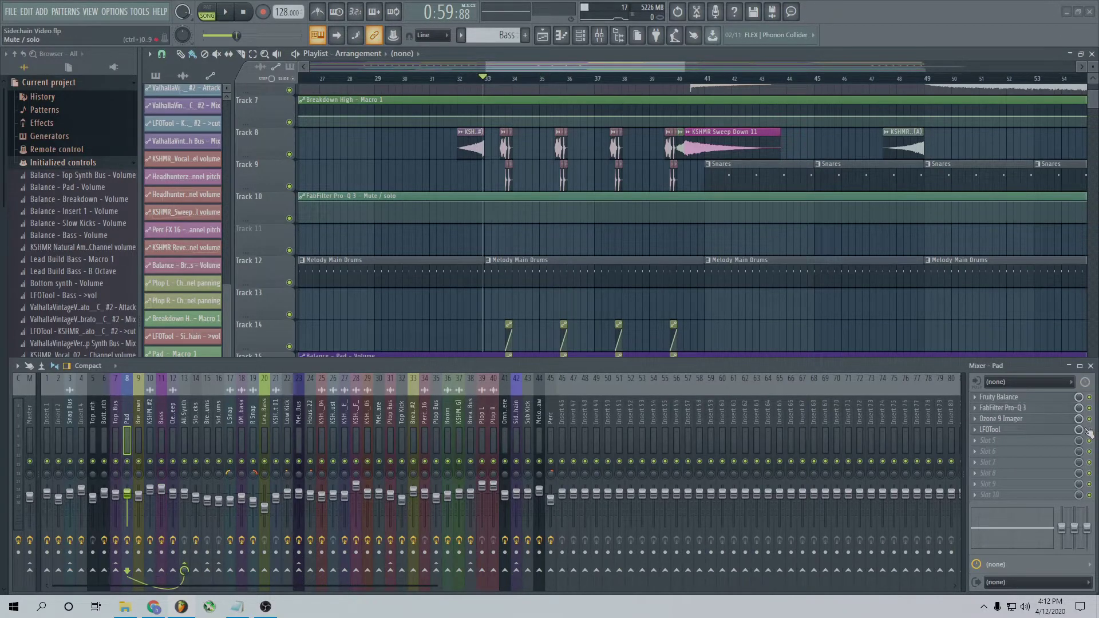
click(118, 400)
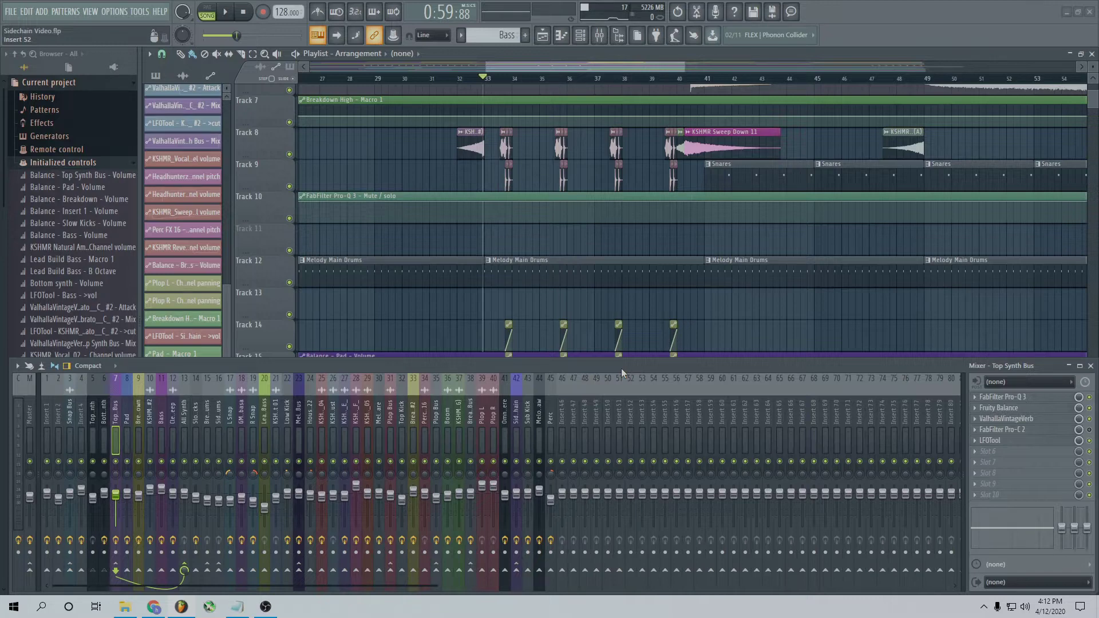
key(space)
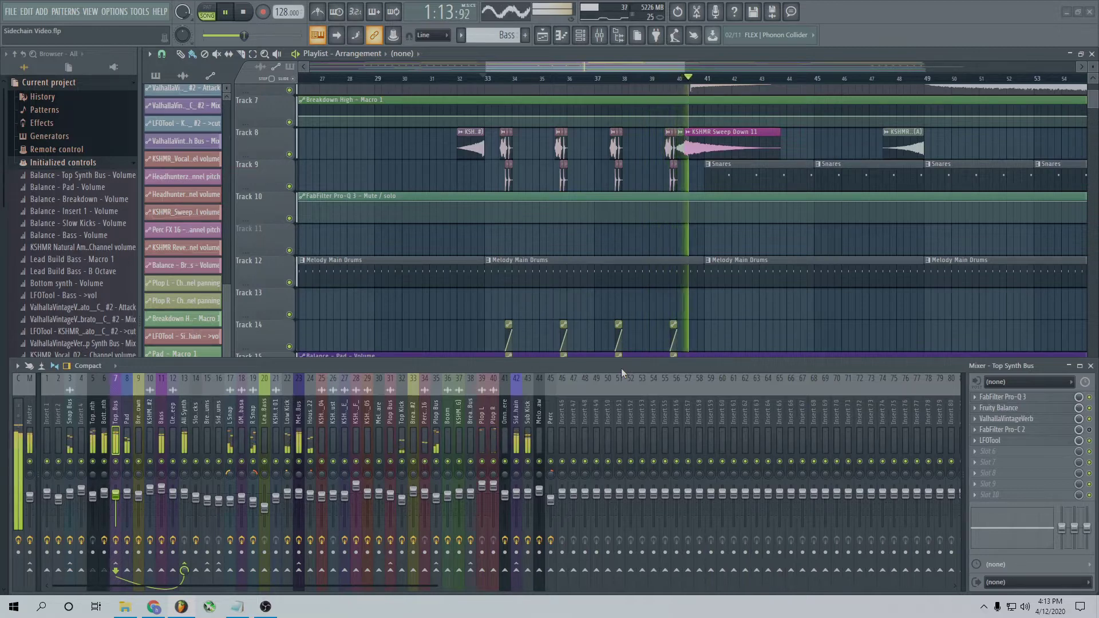
key(space)
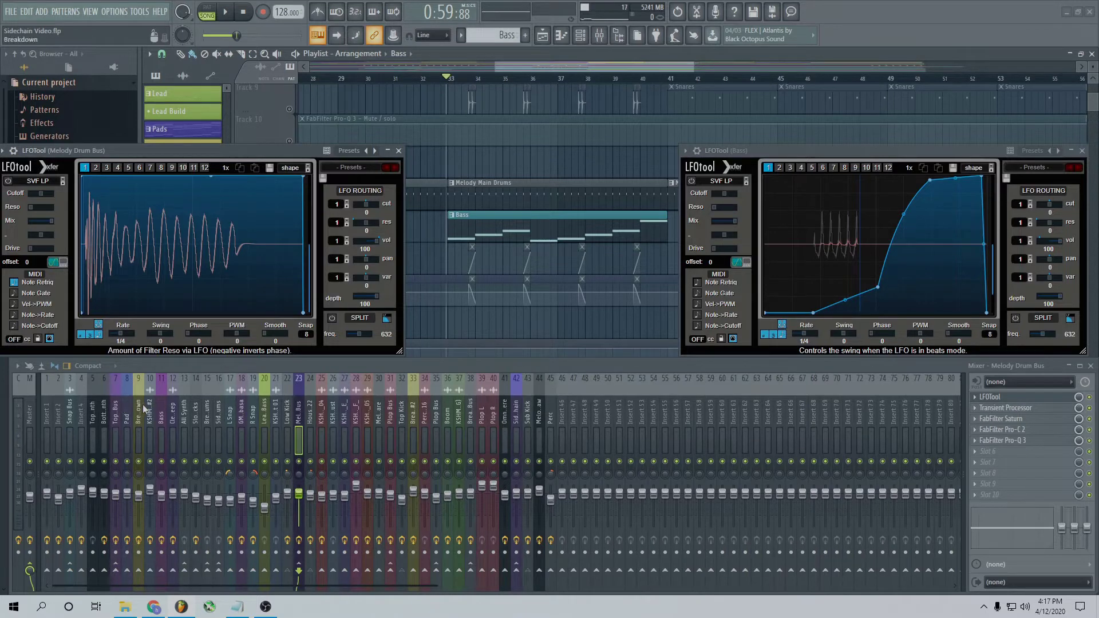
Step: Compare playback from bar 33 with LFOTool off and on for the Bass mixer track
click(164, 406)
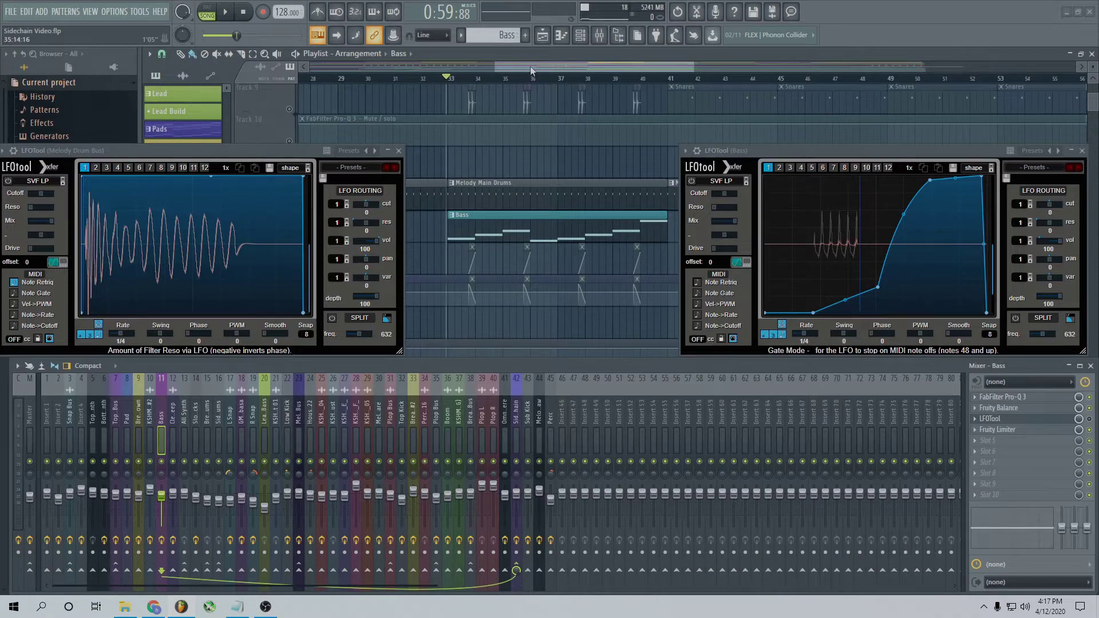
key(space)
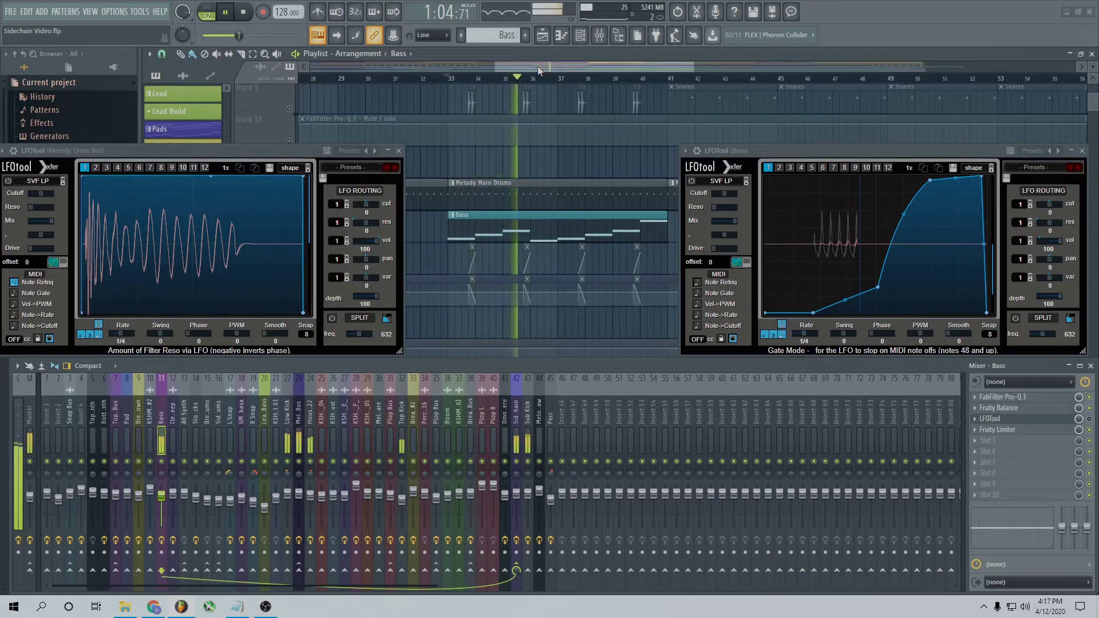
key(space)
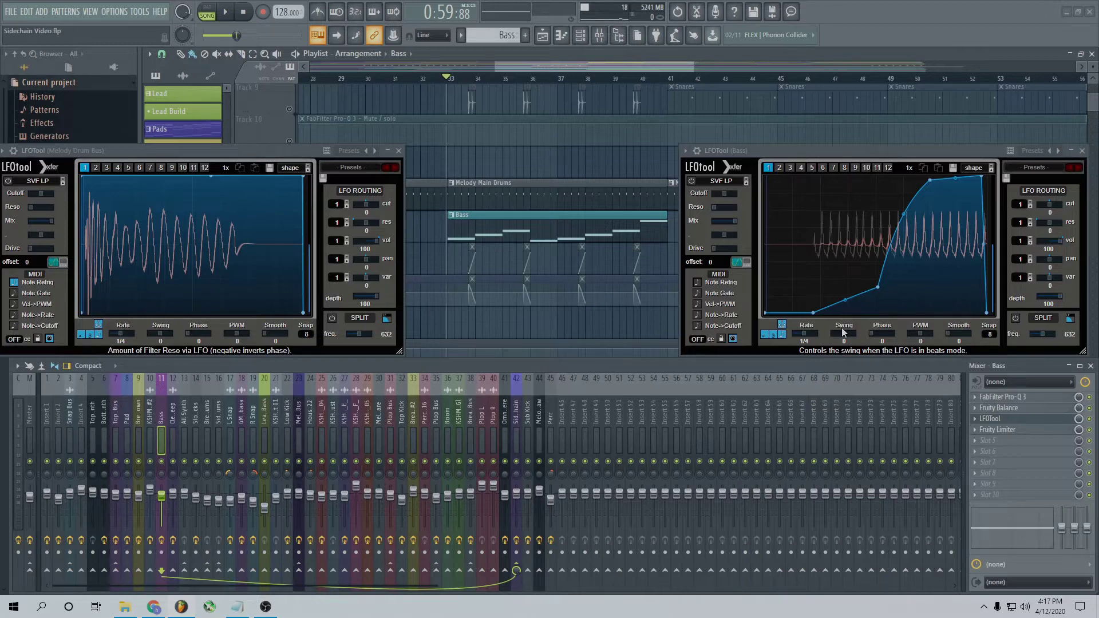
key(space)
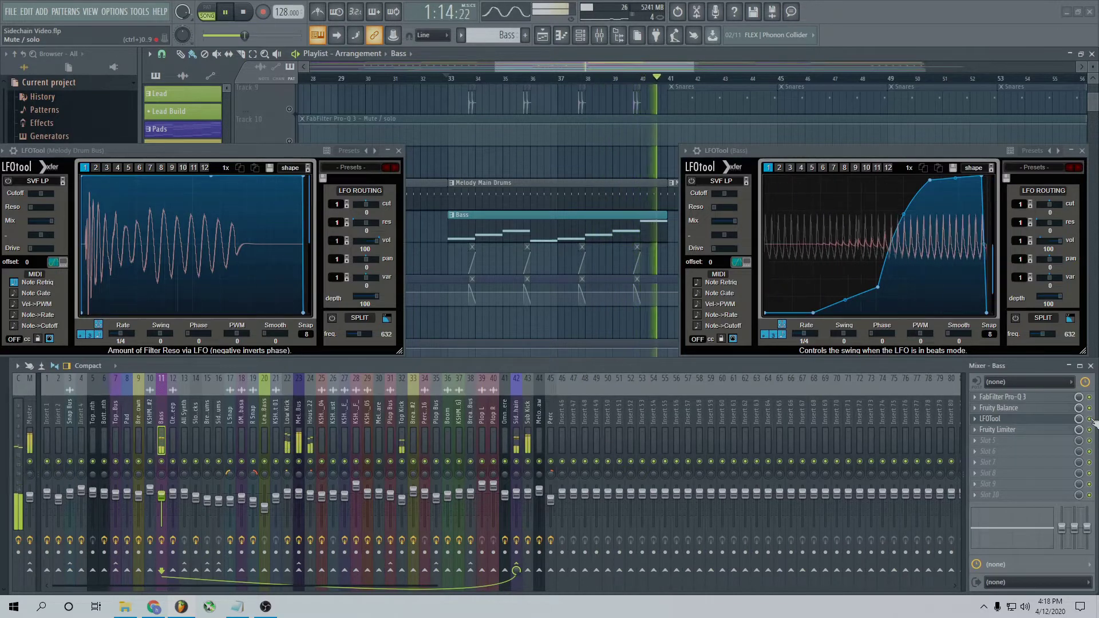
key(space)
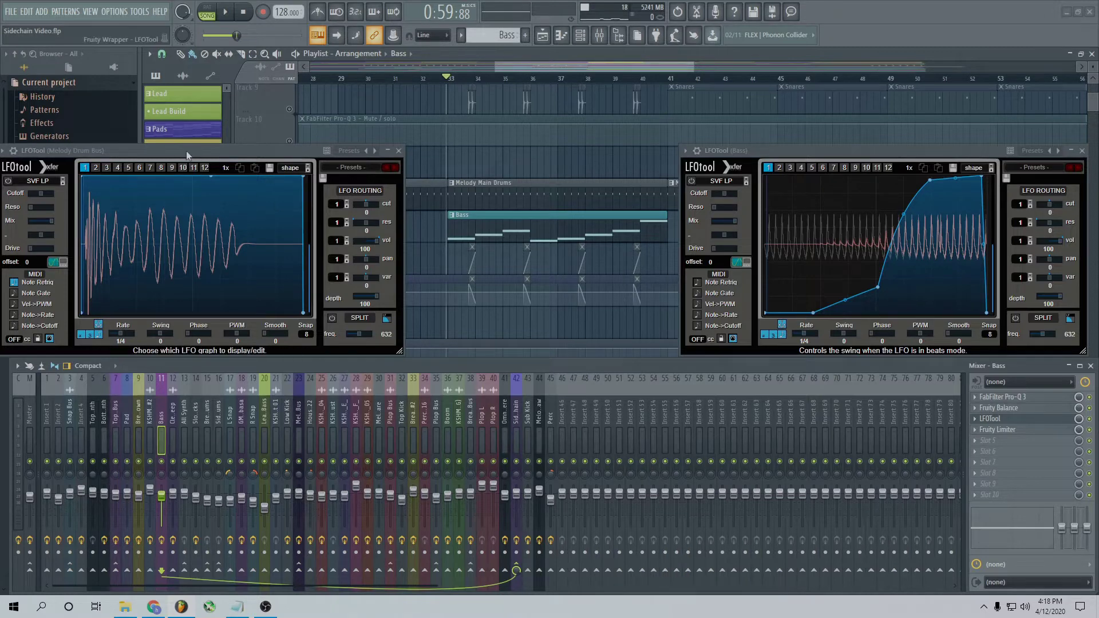
Step: Move the Melody Drum Bus LFOTool window clear of the Bass clip and play the section to watch its waveform
drag(186, 150, 236, 150)
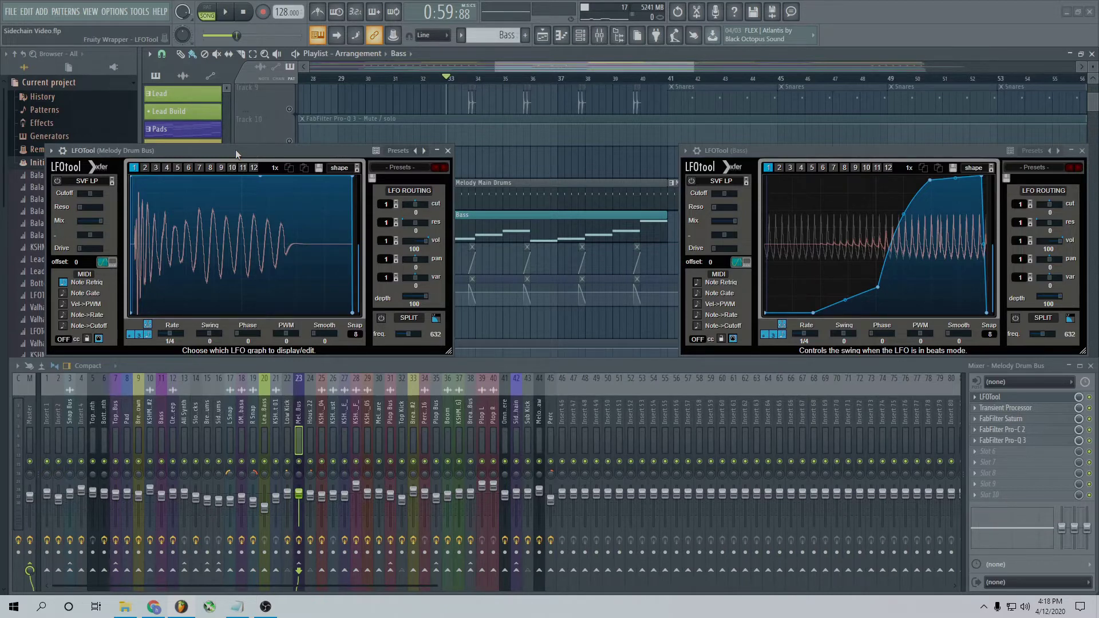
drag(236, 149, 214, 36)
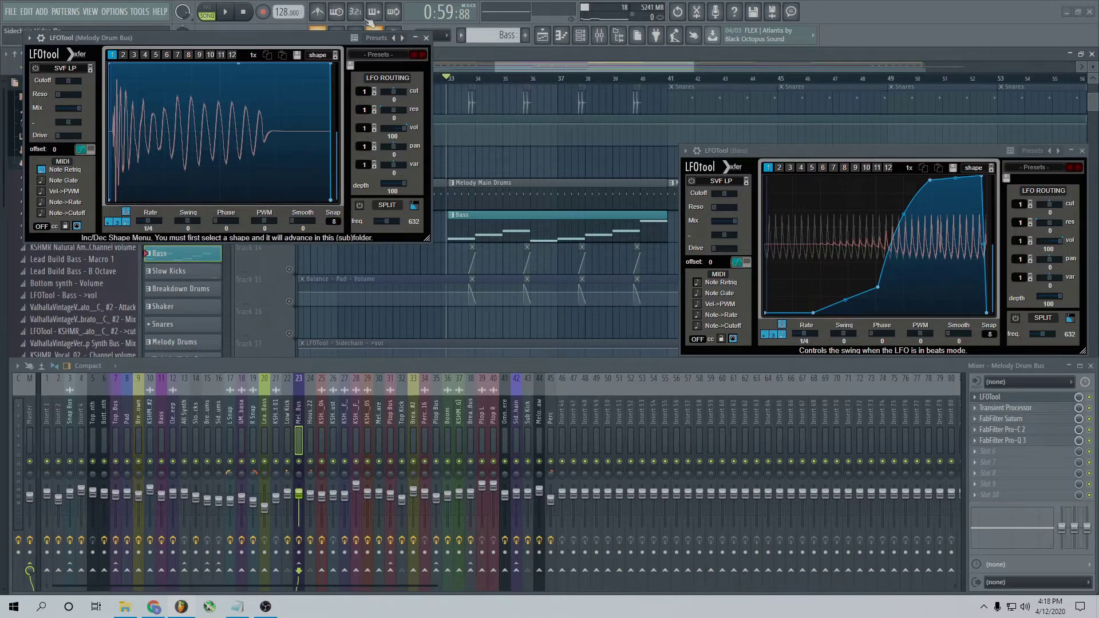
key(space)
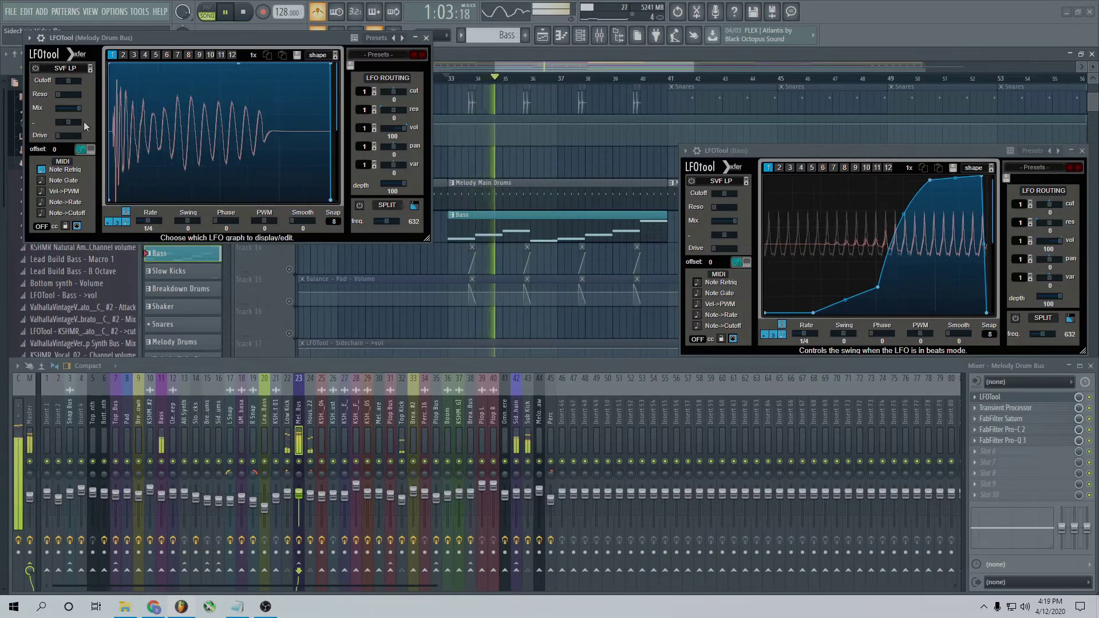
key(space)
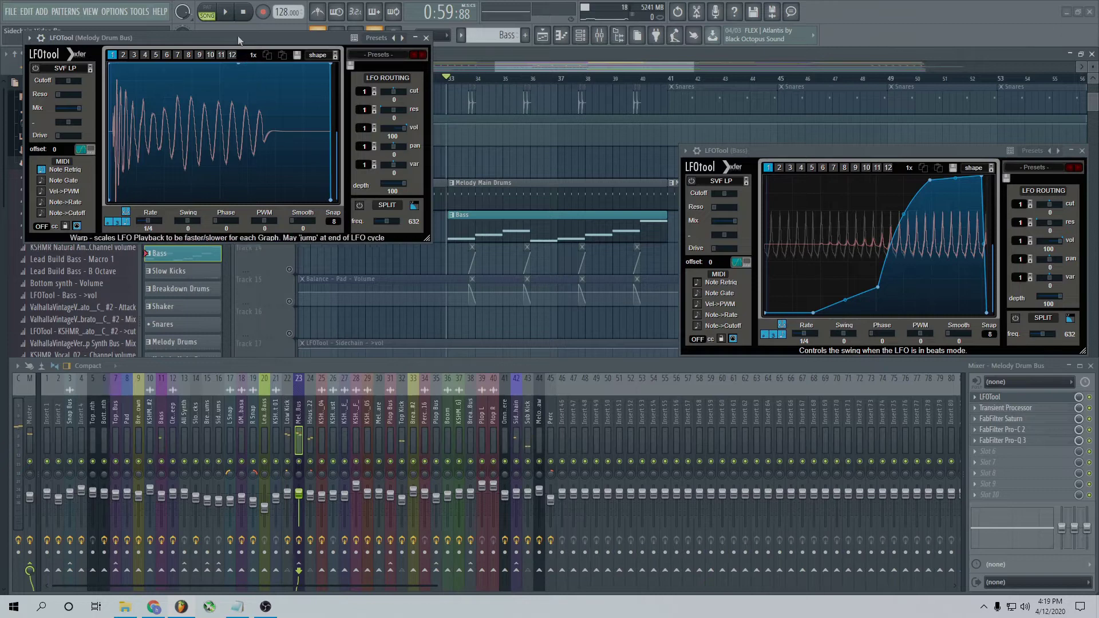
drag(238, 37, 241, 61)
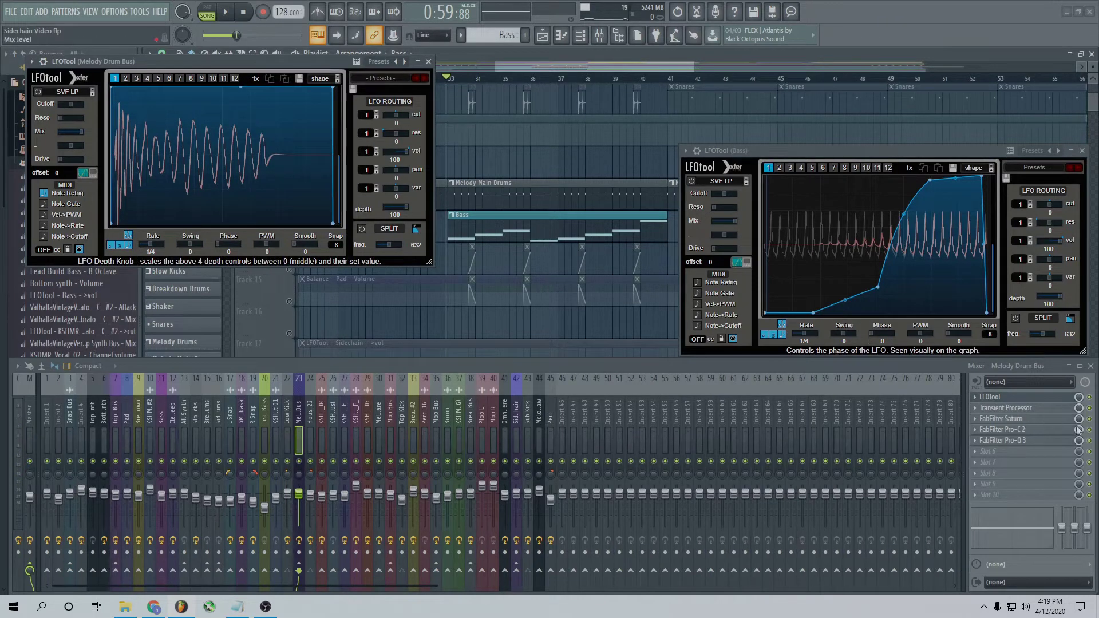
Step: Try delaying the volume rise in the Melody Drum Bus LFOTool curve during playback, and restore the full-volume shape
click(935, 352)
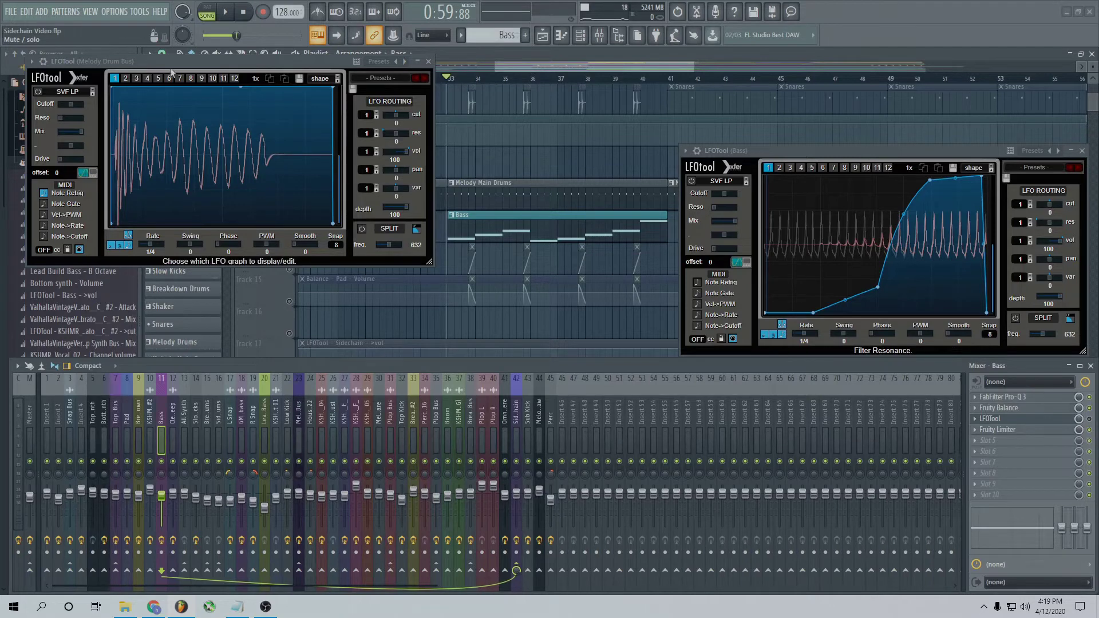
click(140, 118)
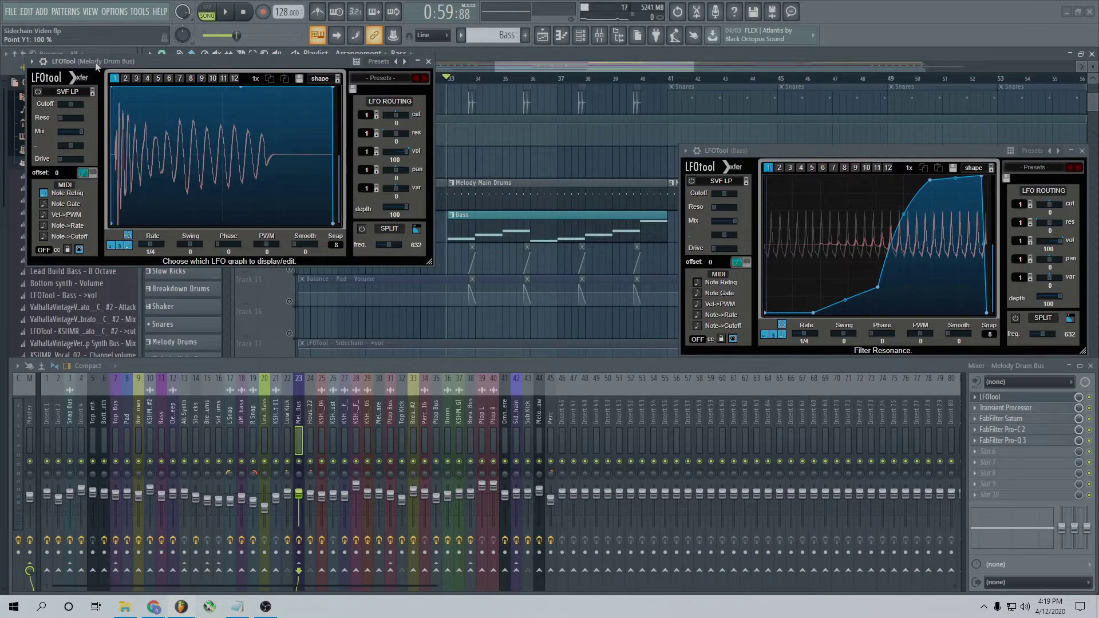
key(space)
drag(136, 89, 208, 250)
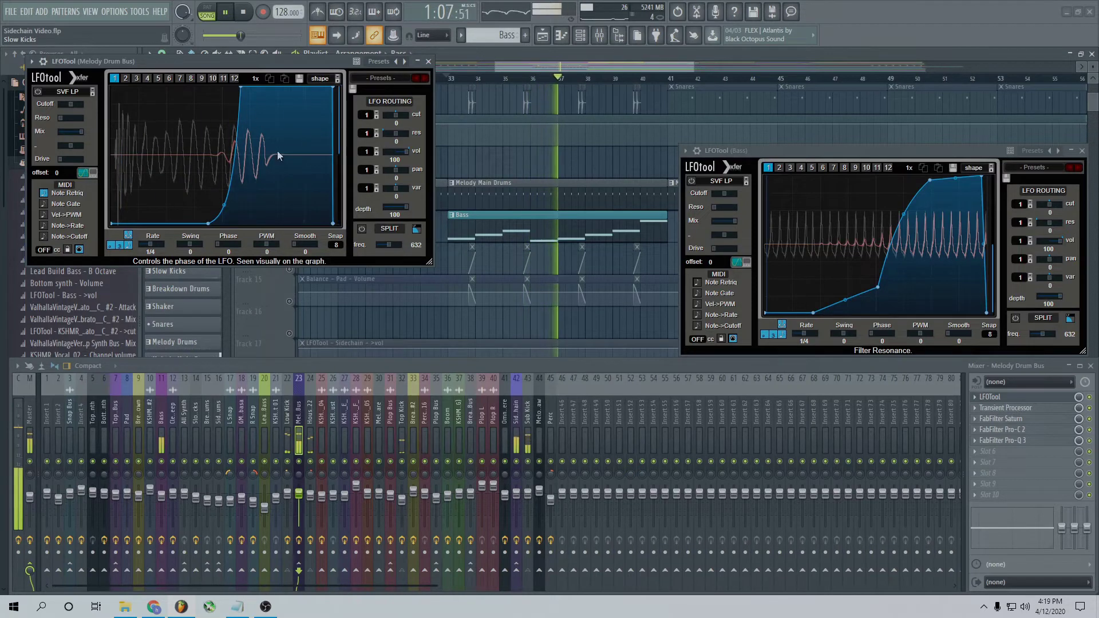
drag(209, 223, 83, 69)
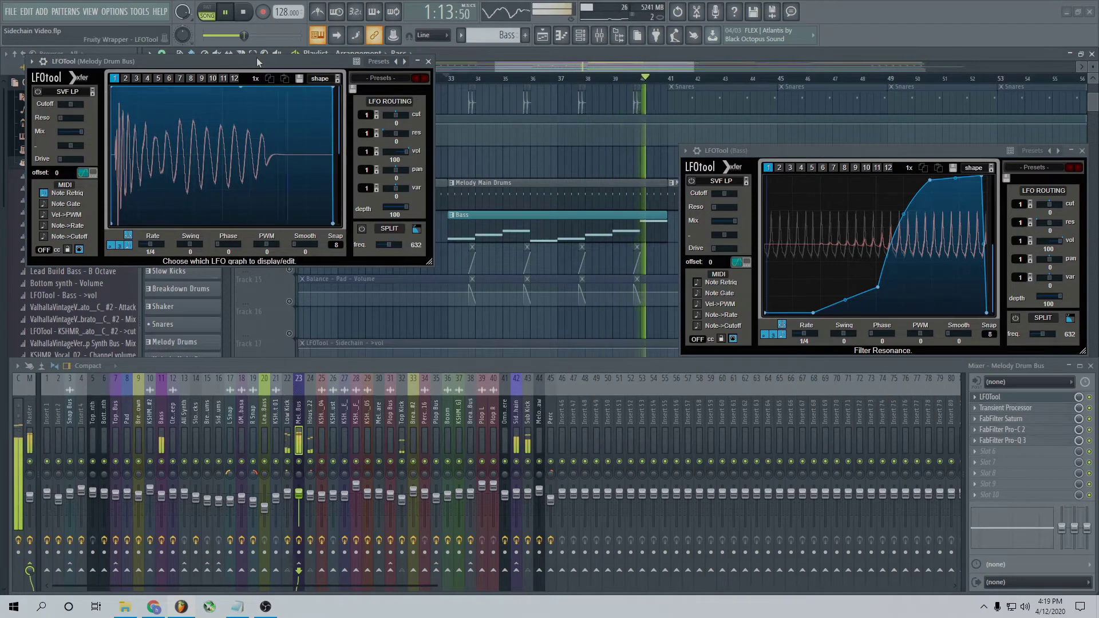
key(space)
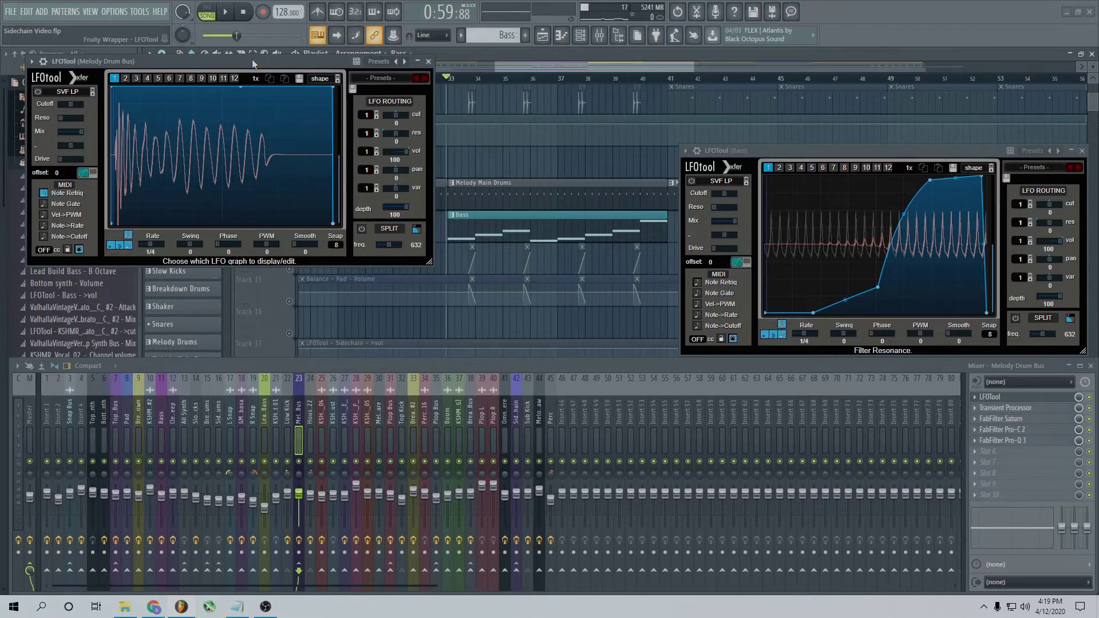
Step: Arrange the Melody Drum Bus and Bass LFOTool windows side by side and play the section to compare their waveforms
drag(252, 59, 283, 57)
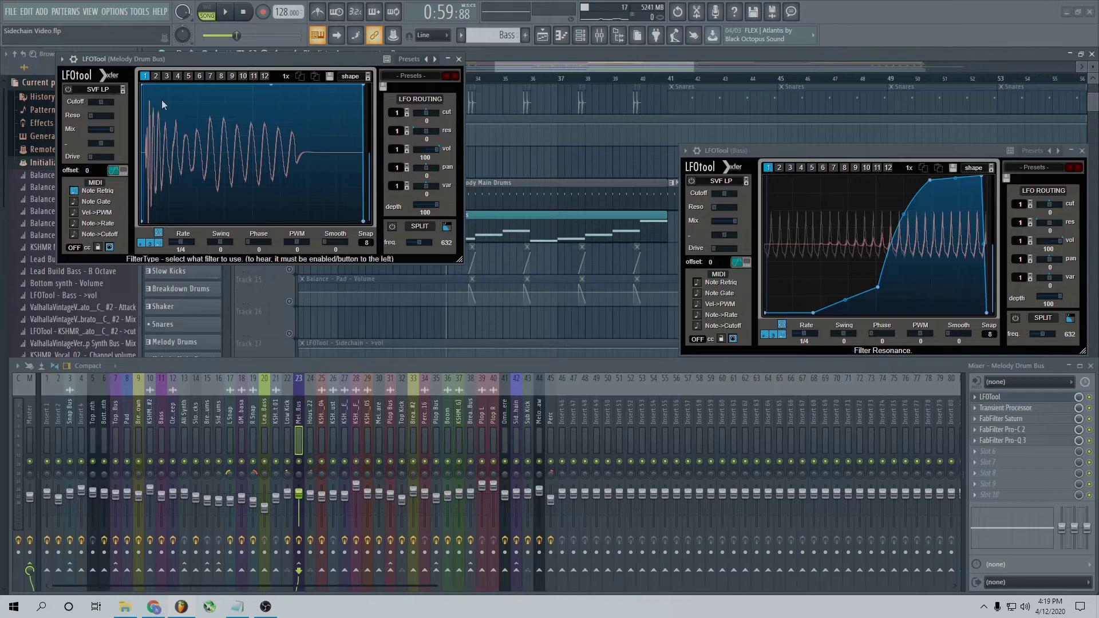
mouse_move(188, 62)
mouse_down()
mouse_move(143, 126)
mouse_move(177, 60)
mouse_up()
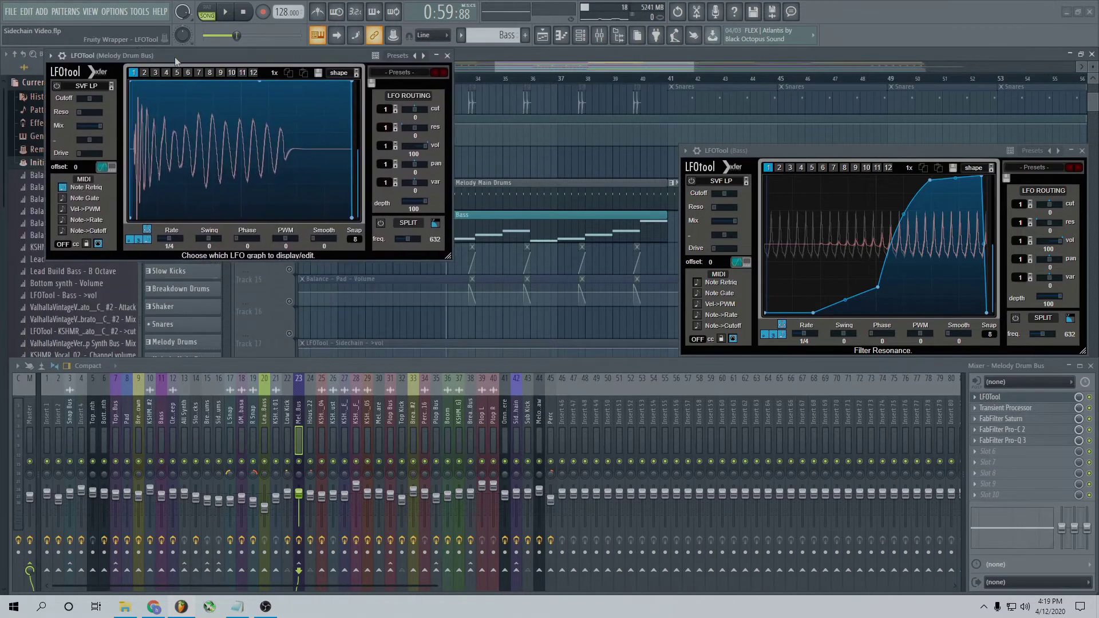
drag(804, 152, 776, 116)
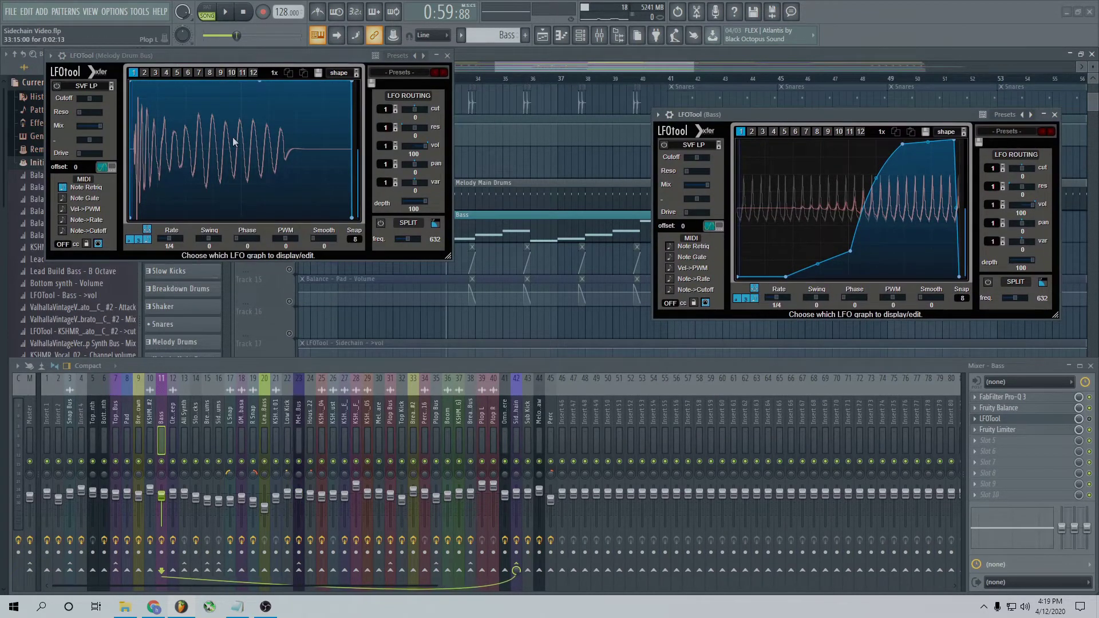
drag(229, 55, 199, 43)
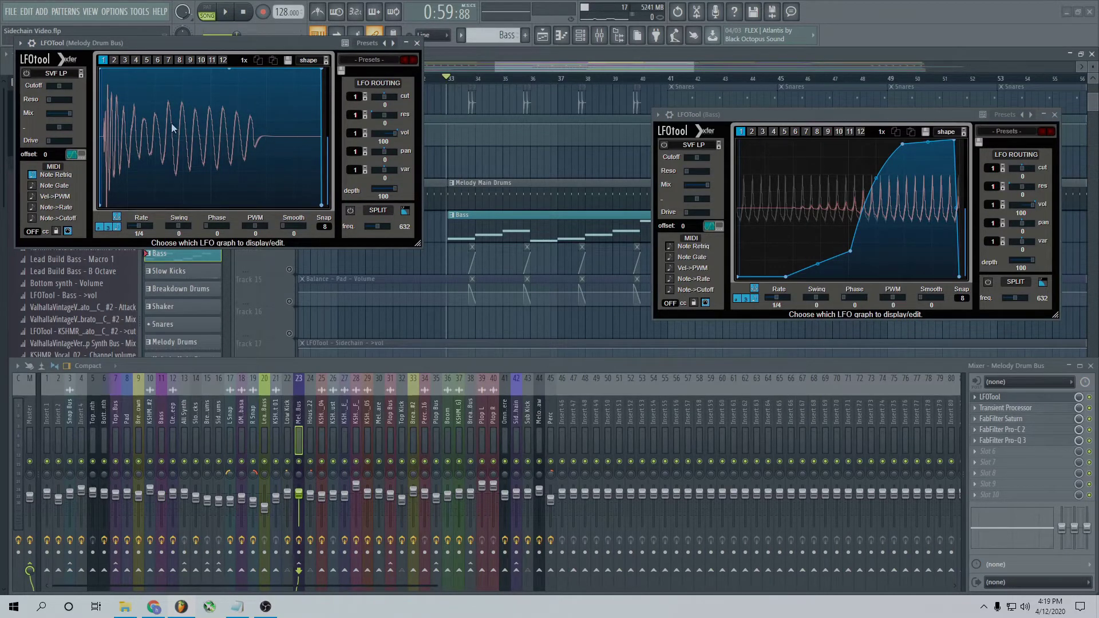
key(space)
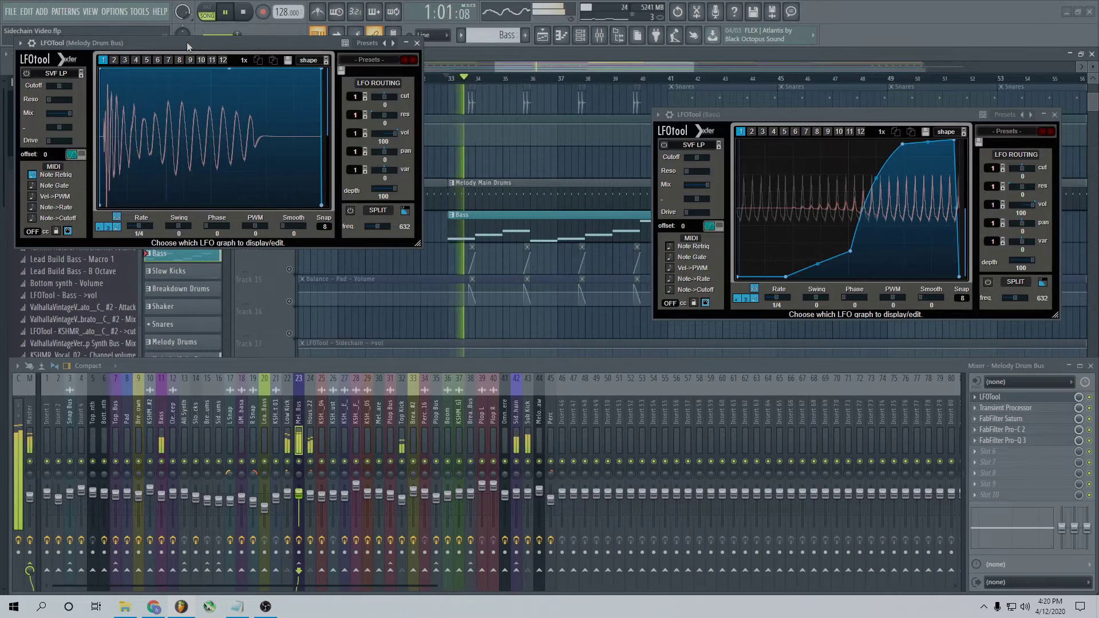
key(space)
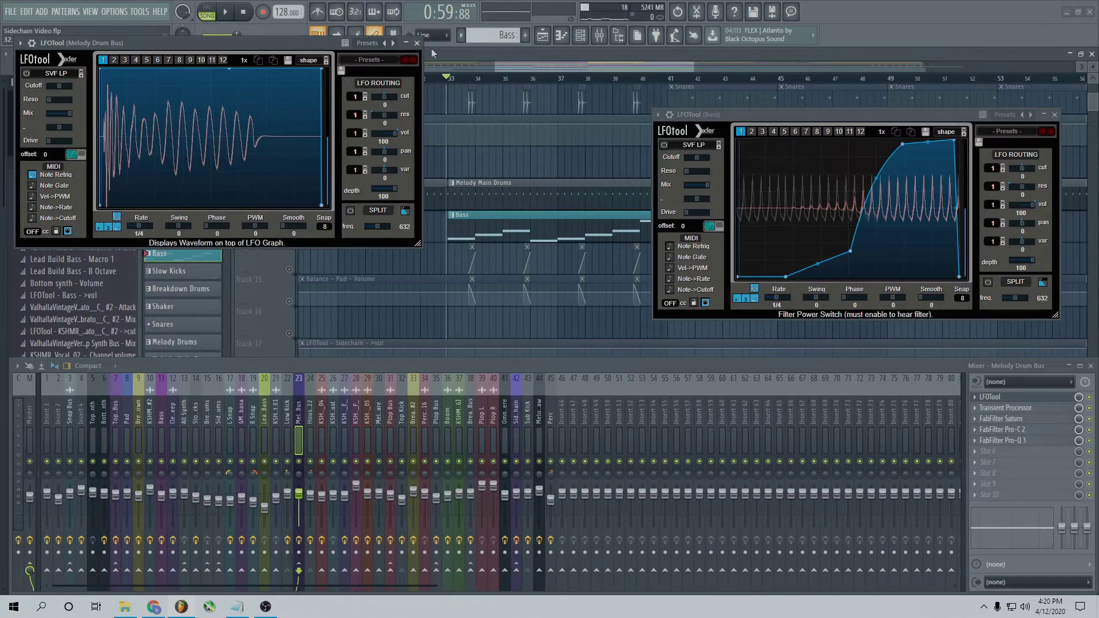
Step: Close the Melody Drum Bus LFOTool window and play the bass alone, unmuting the drums on Track 12 during playback
click(417, 43)
drag(801, 114, 645, 93)
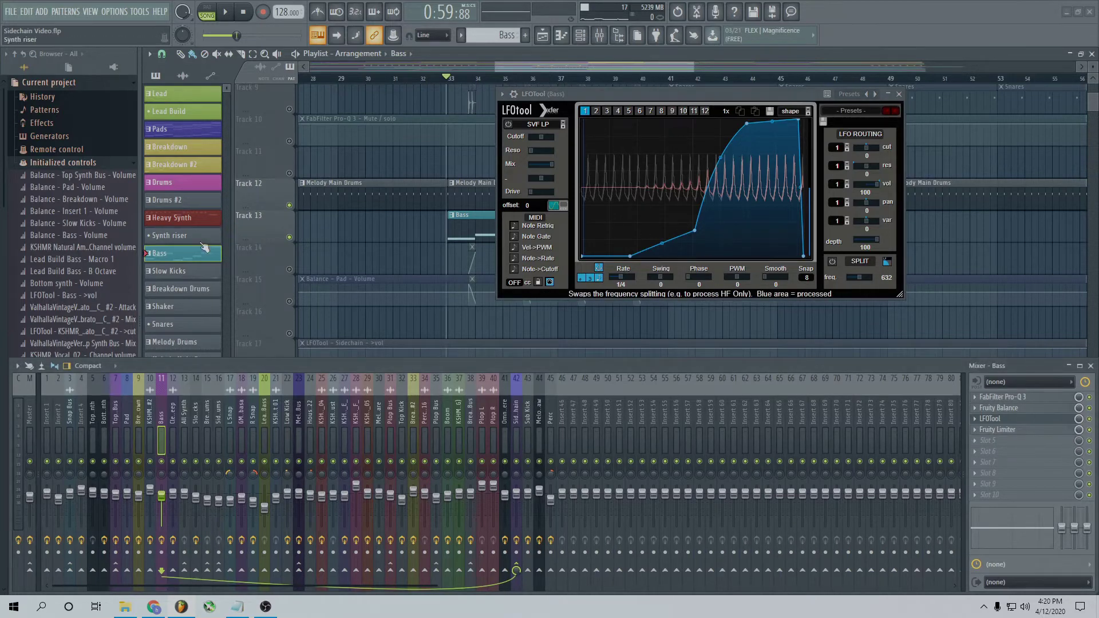
key(space)
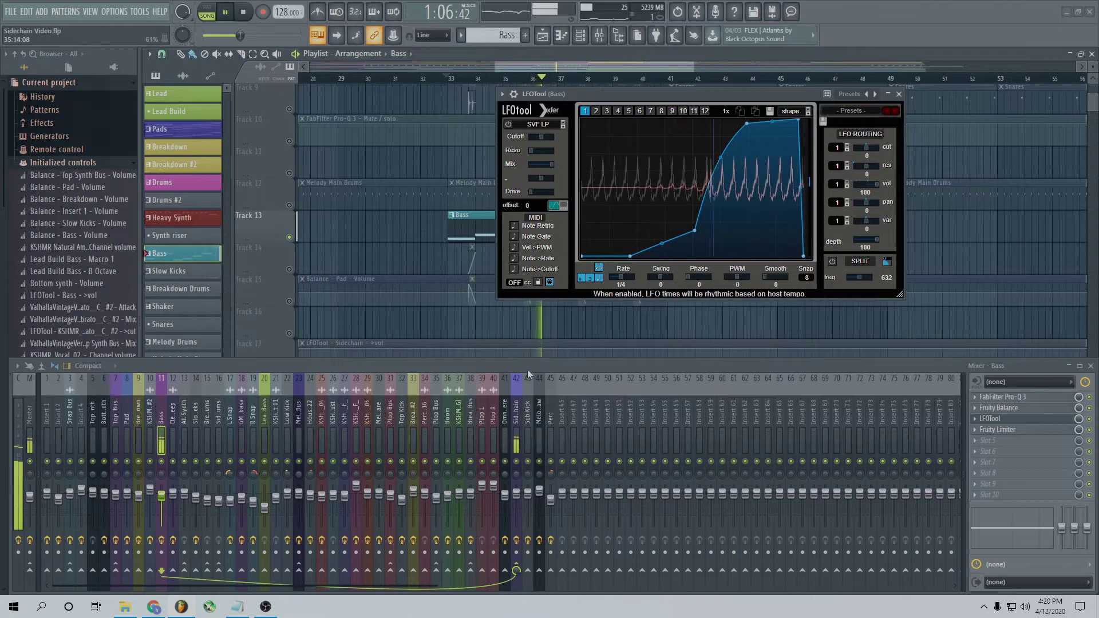
click(289, 205)
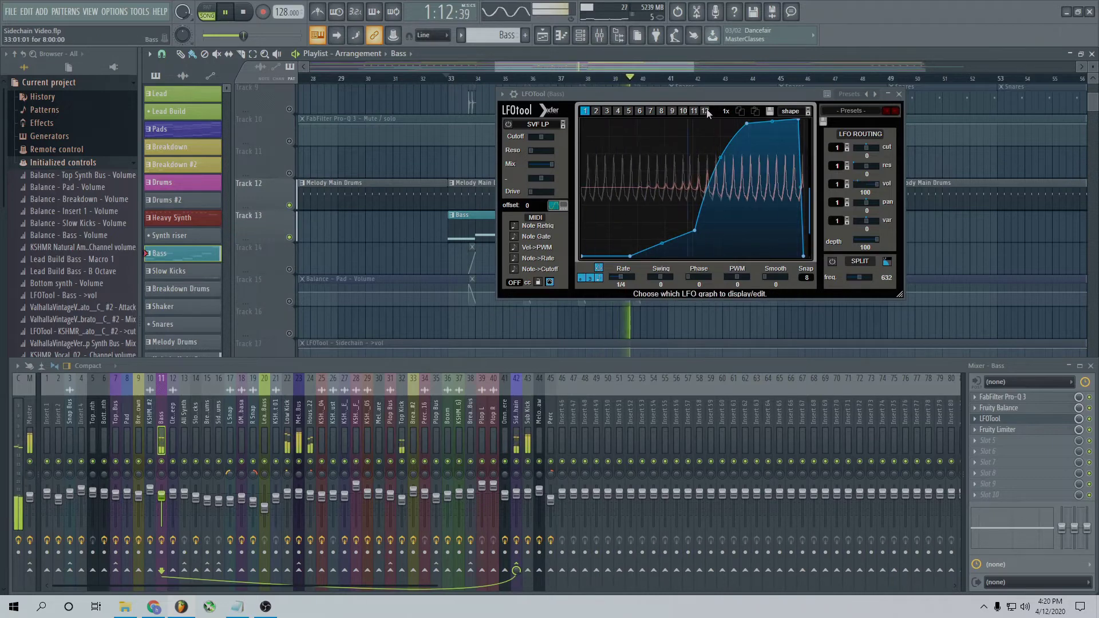
drag(697, 94, 633, 90)
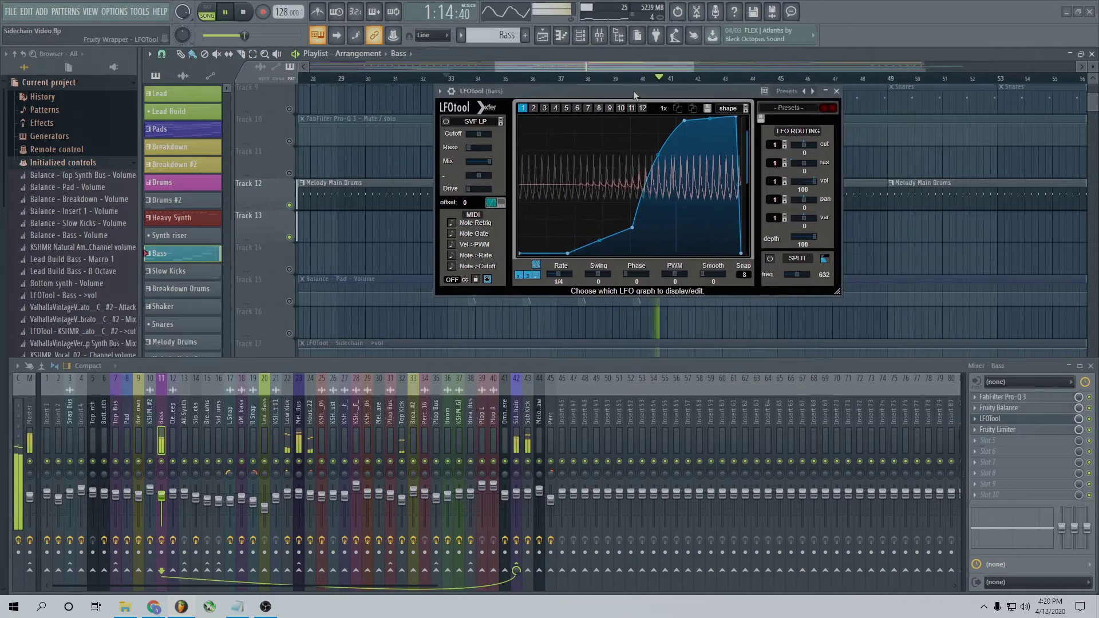
key(space)
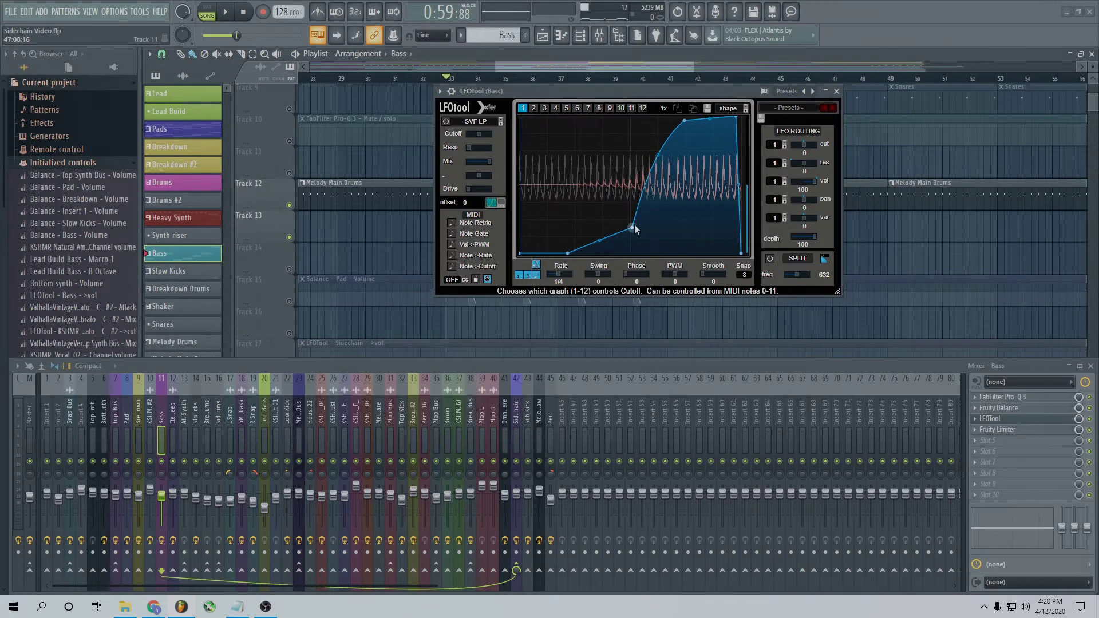
Step: Play the section while nudging the low middle point of the Bass LFOTool curve to a height of 18%
key(space)
mouse_move(634, 228)
mouse_down()
mouse_move(575, 230)
mouse_move(695, 229)
mouse_move(633, 228)
mouse_up()
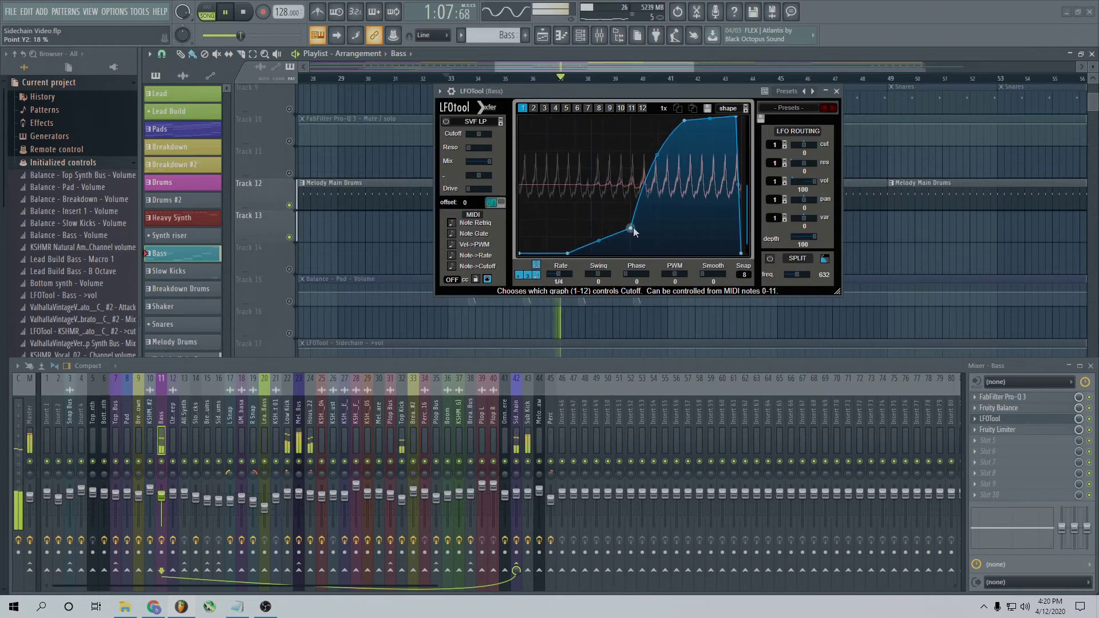
key(space)
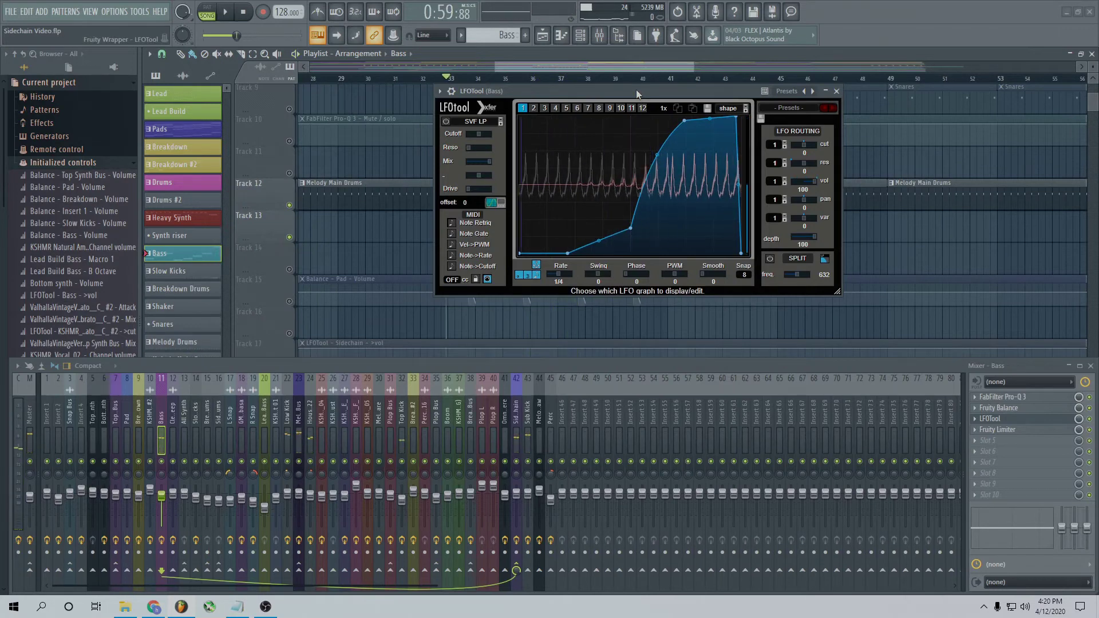
Step: Arrange the Bass track's LFOTool and Fruity Limiter windows on either side of the Bass clip, with LFOTool bypassed
drag(636, 90, 360, 126)
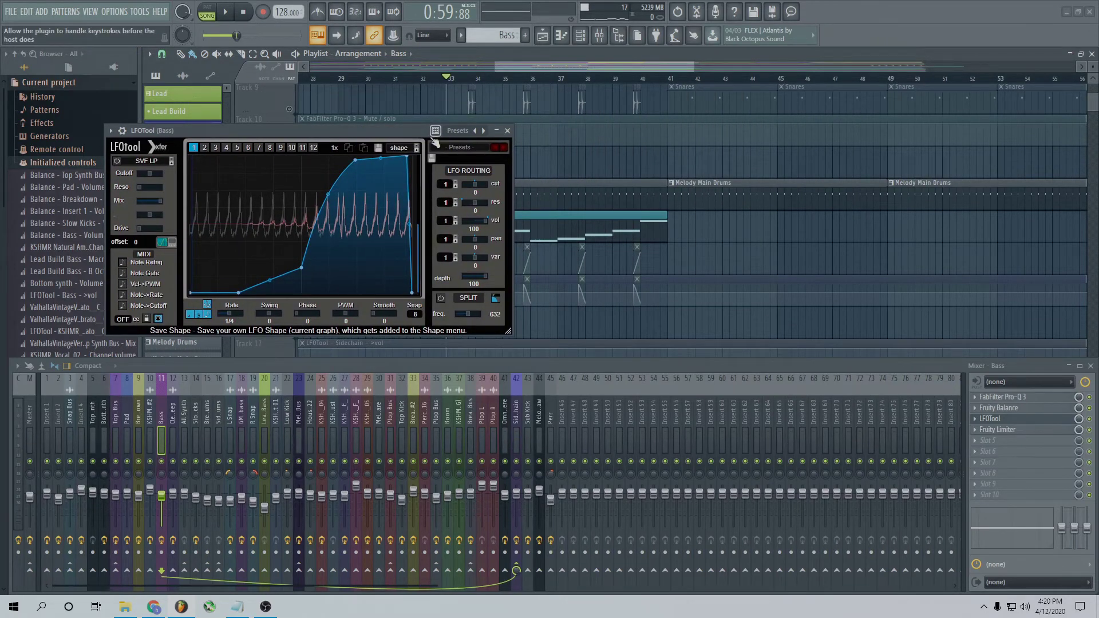
drag(407, 129, 452, 121)
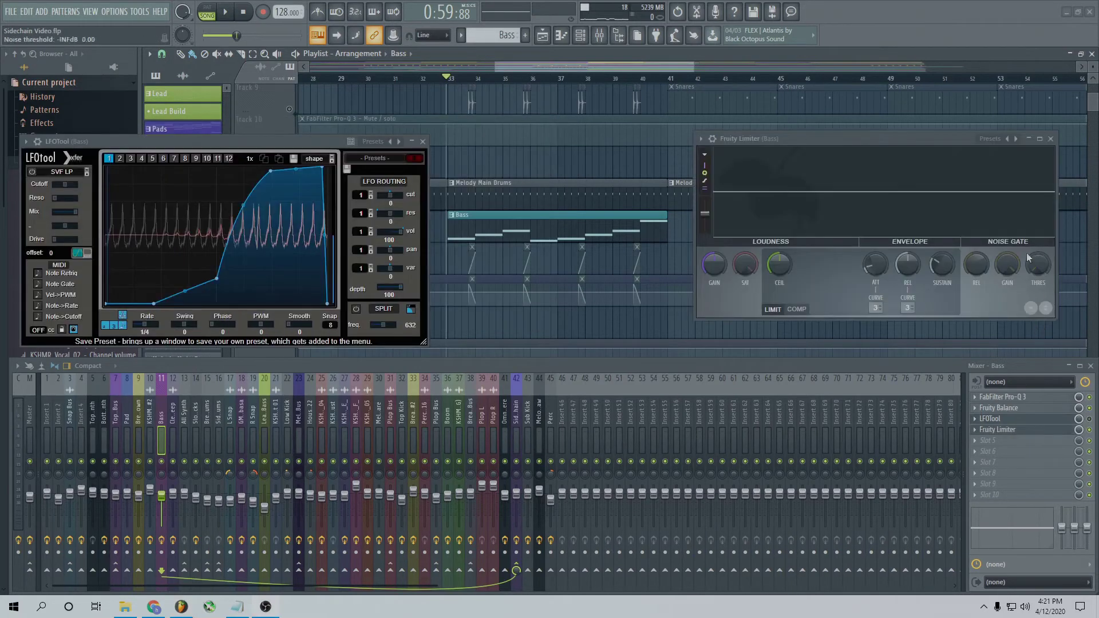
drag(823, 138, 849, 160)
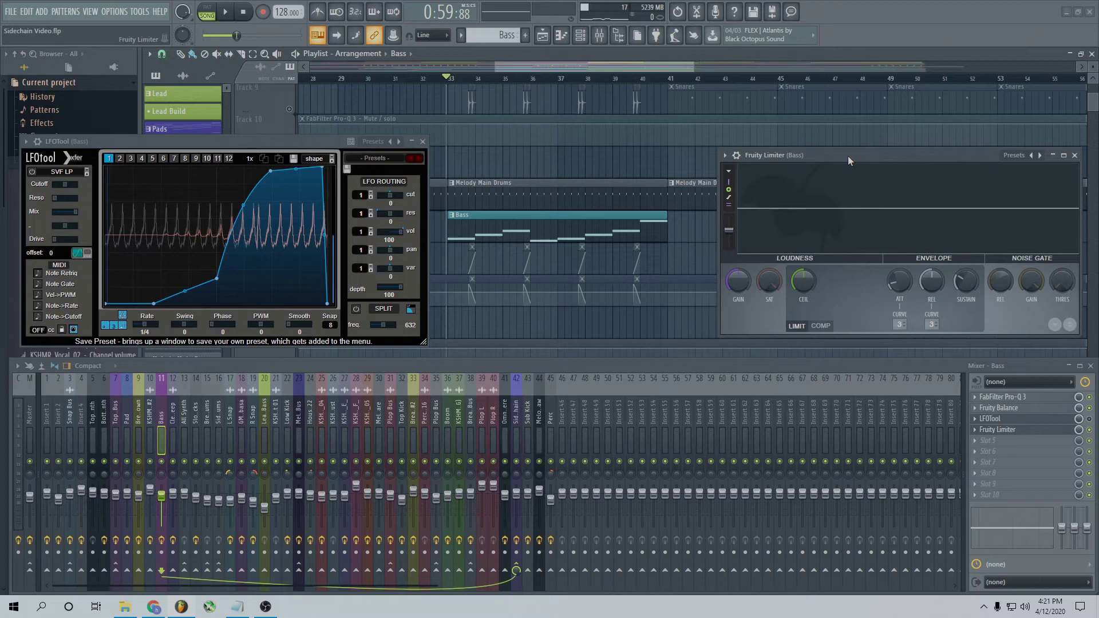
drag(847, 156, 841, 155)
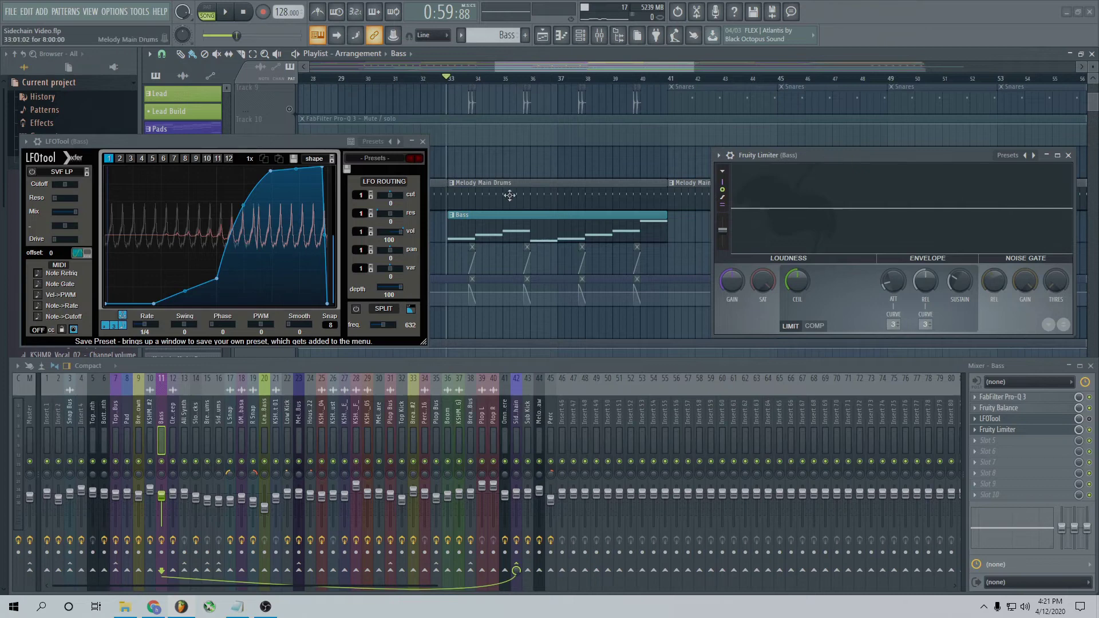
Step: Play the section twice from bar 33 with LFOTool bypassed and watch the bass waveform in Fruity Limiter
key(space)
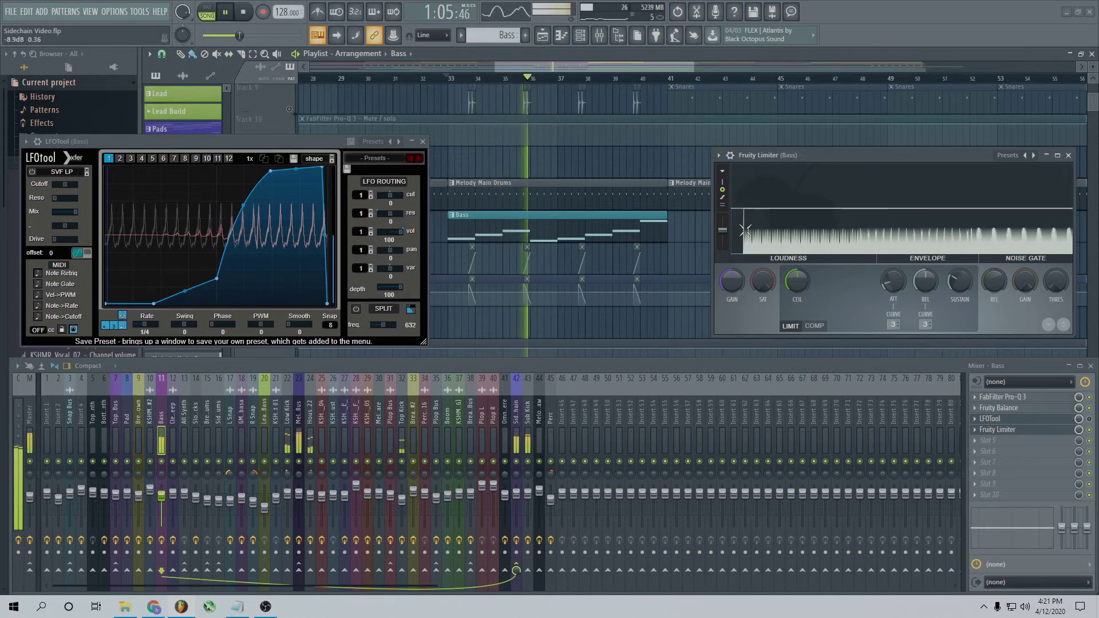
key(space)
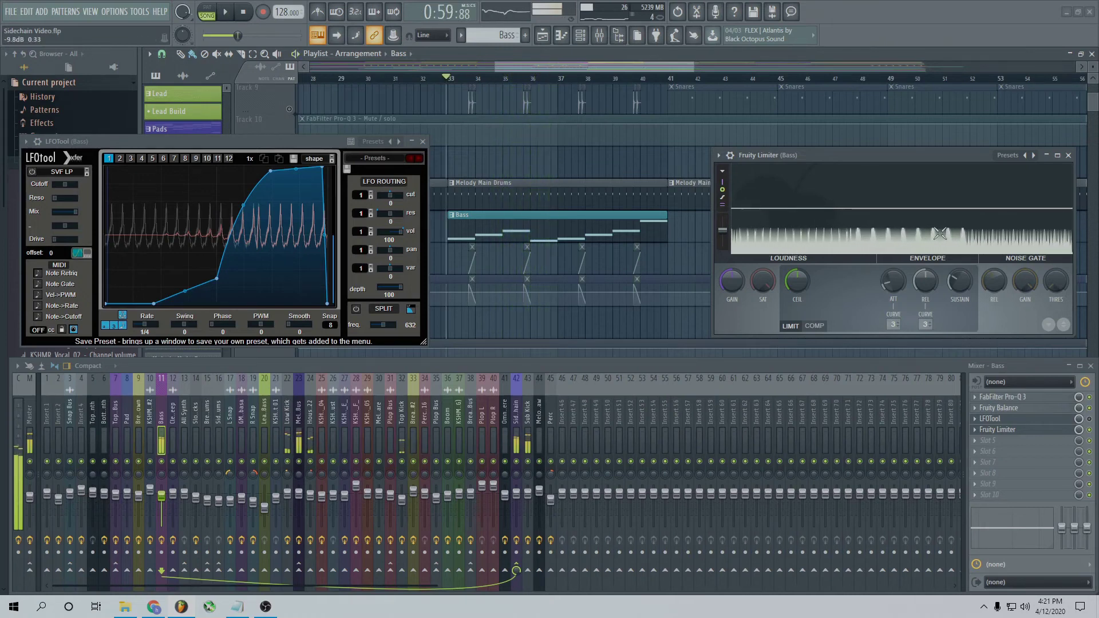
key(space)
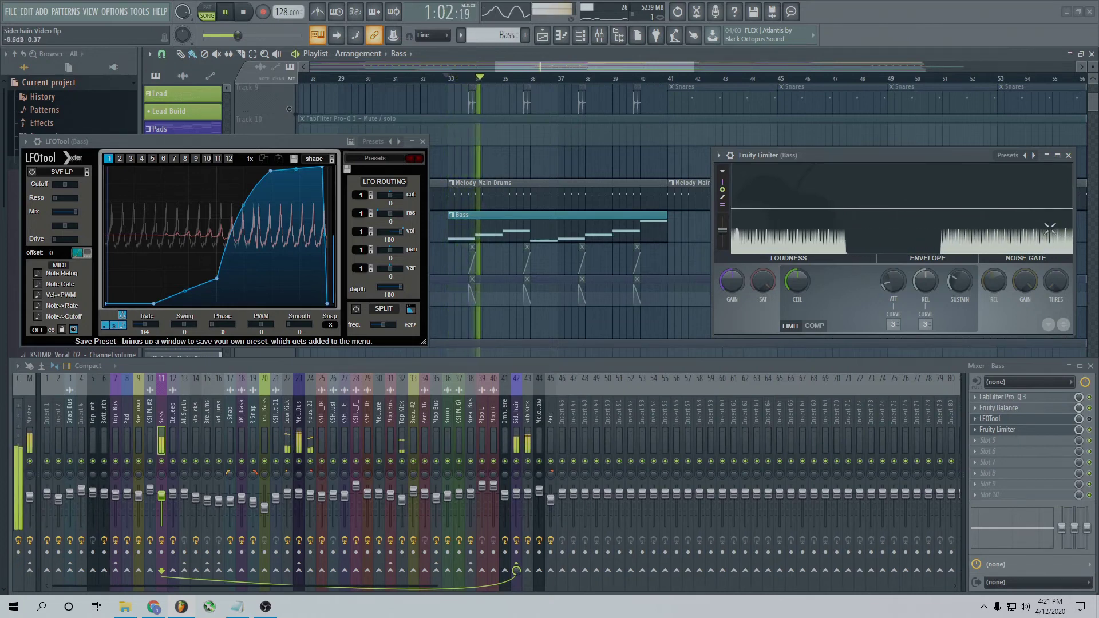
key(space)
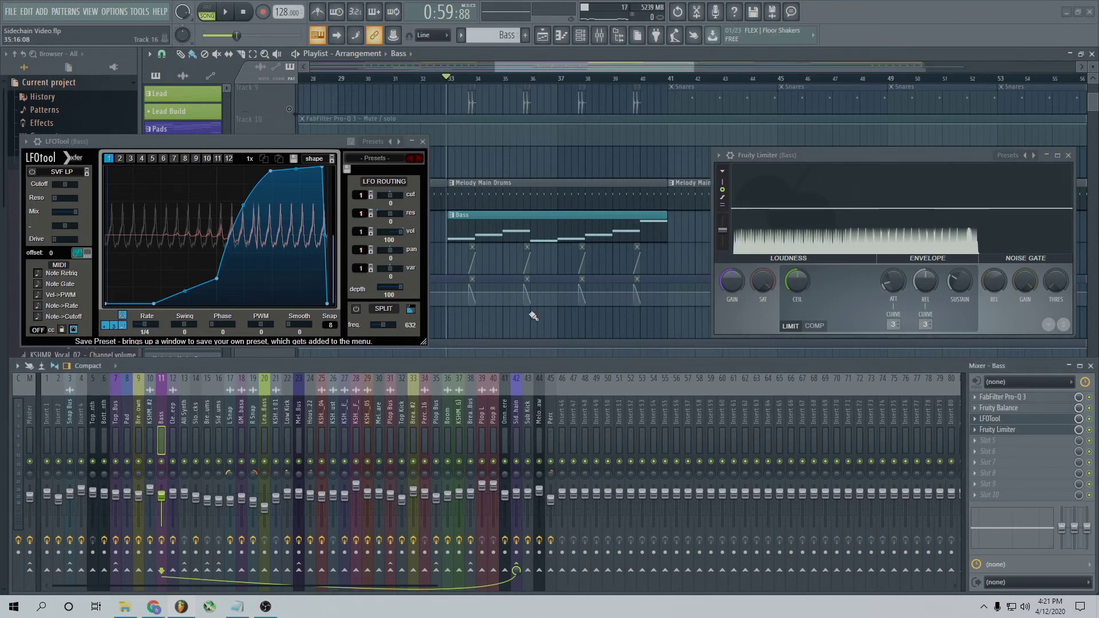
Step: Play the section while re-enabling LFOTool to compare the bass waveform in Fruity Limiter, and save the project
key(space)
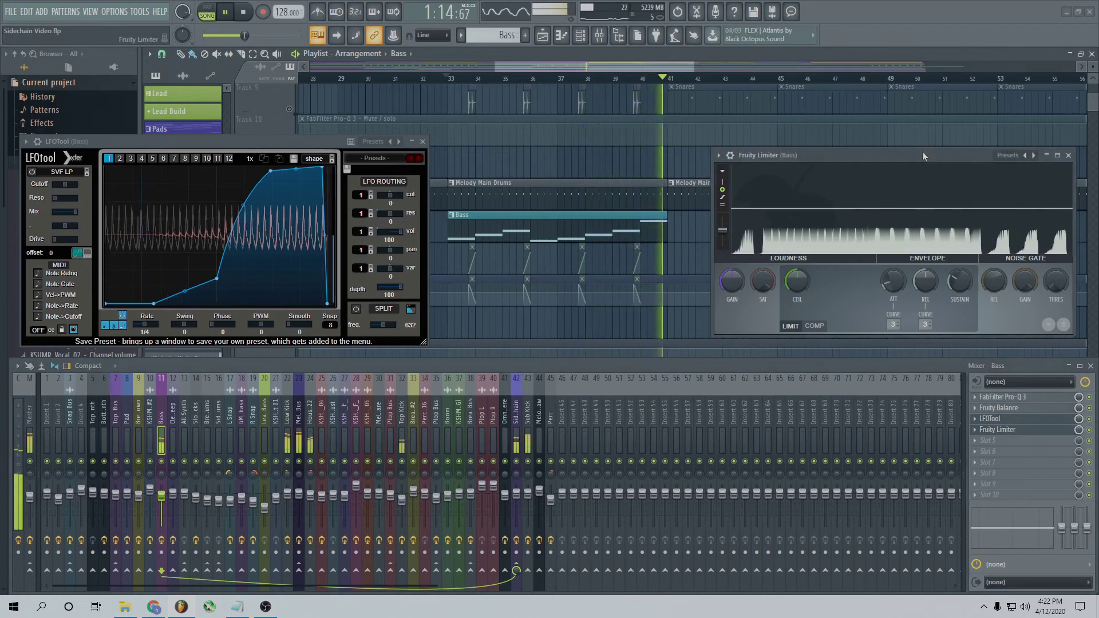
key(space)
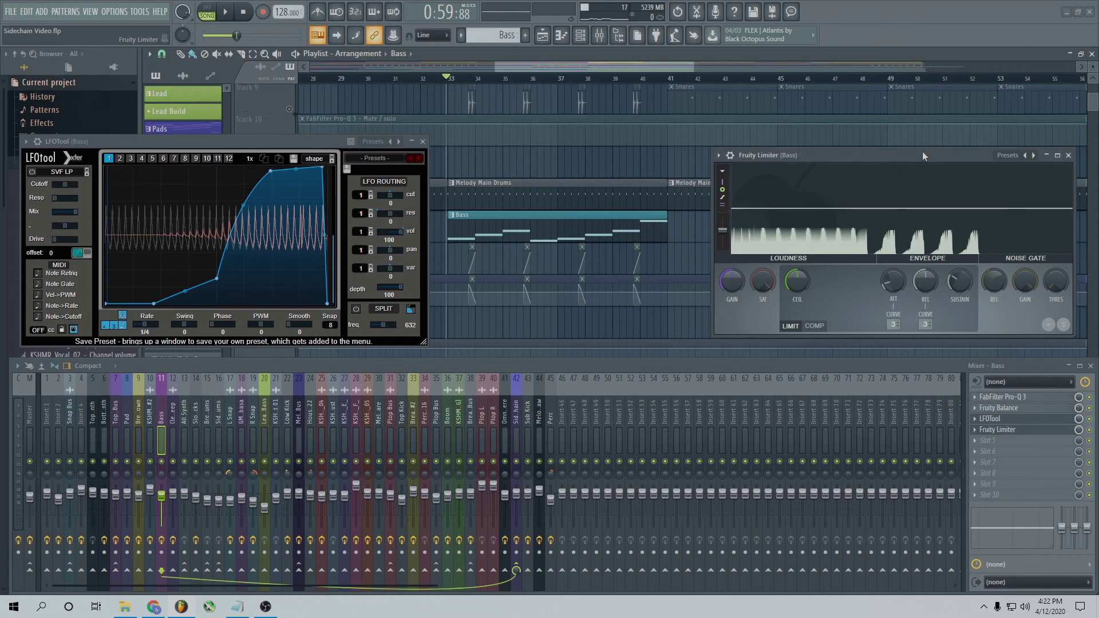
key(ctrl+s)
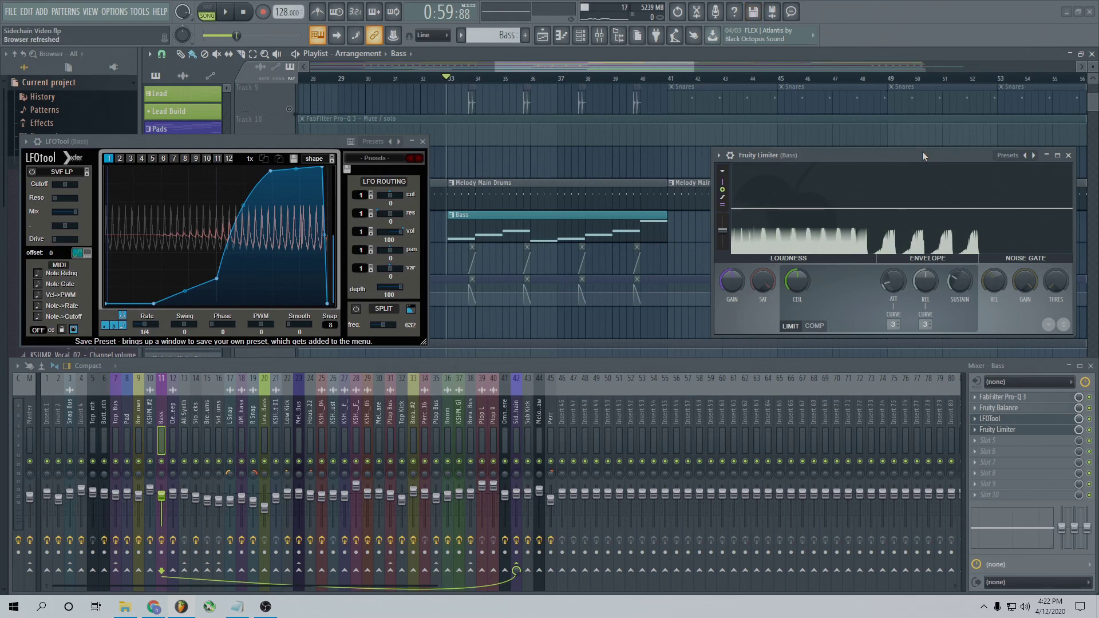